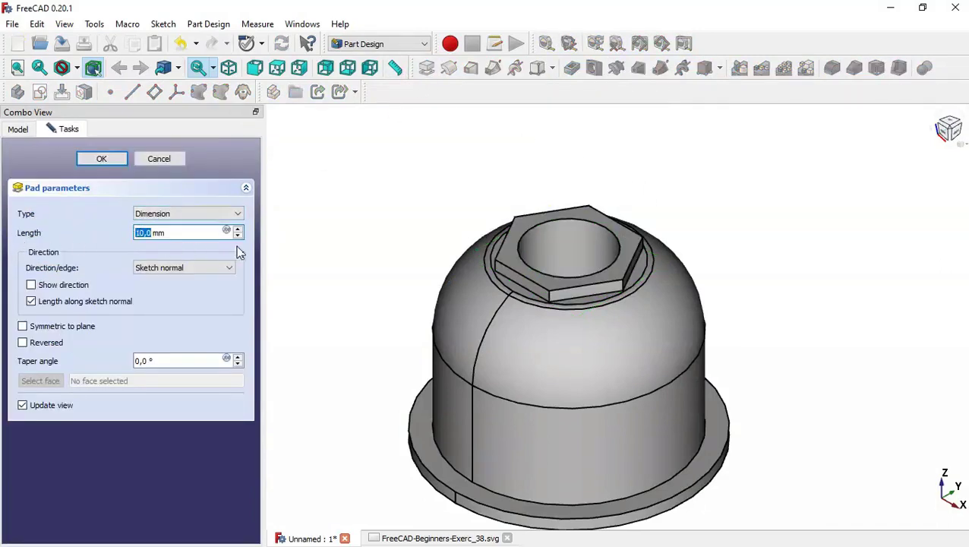
# After checking the section views on the drawing, set the hex boss pad length to 8 mm.
pyautogui.click(423, 539)
pyautogui.moveTo(713, 328); pyautogui.dragTo(623, 418)
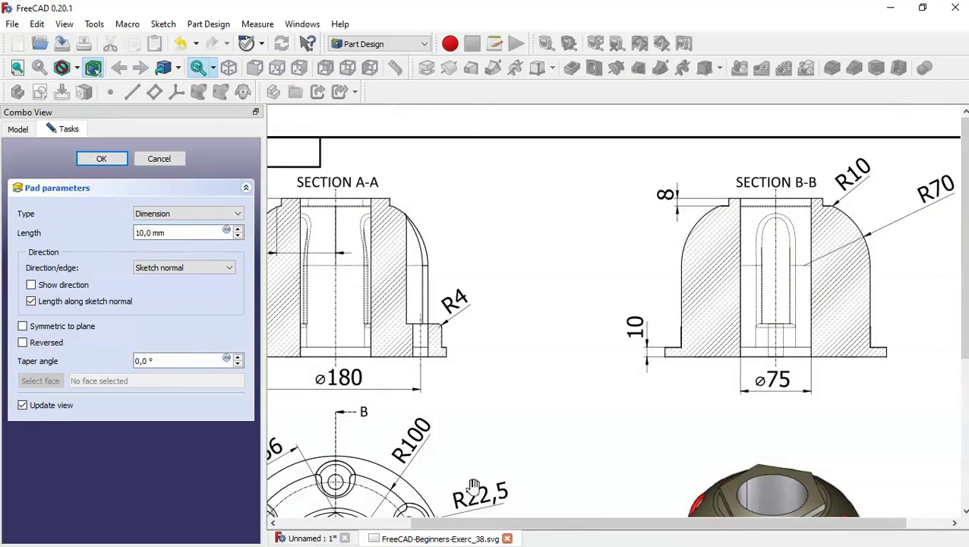
pyautogui.click(313, 538)
pyautogui.tripleClick(194, 233)
pyautogui.write('8')
pyautogui.click(101, 158)
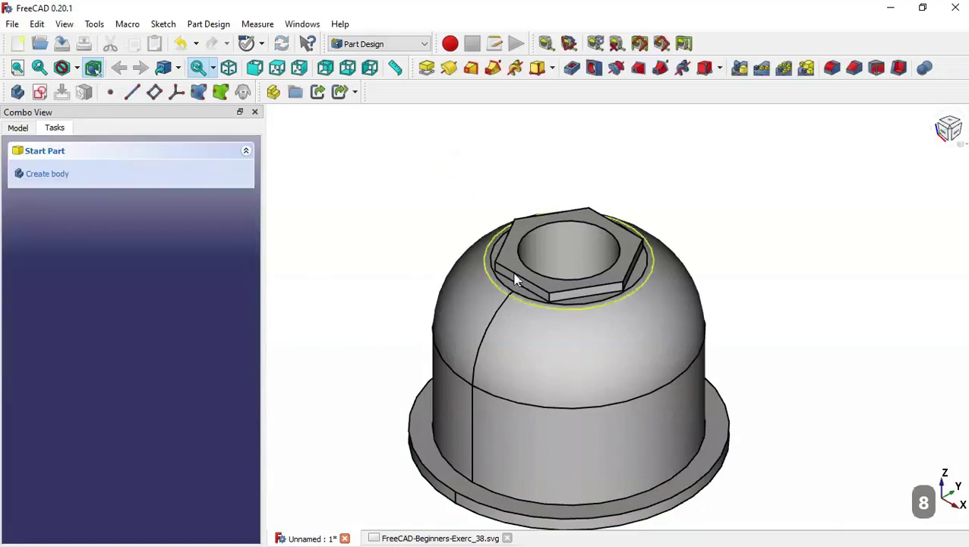
# Start a sketch on the flange top face with section view and place a circle on the vertical axis.
pyautogui.click(721, 435)
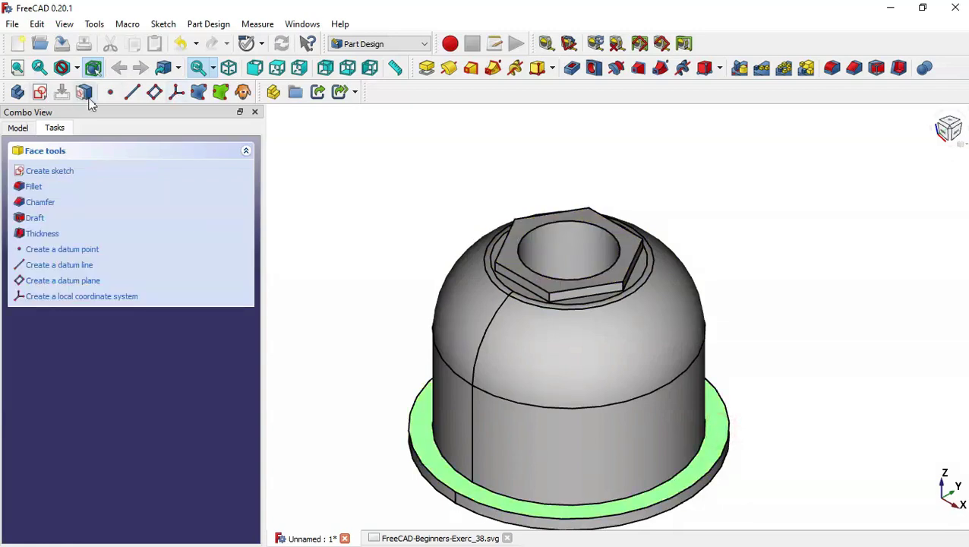
pyautogui.click(40, 92)
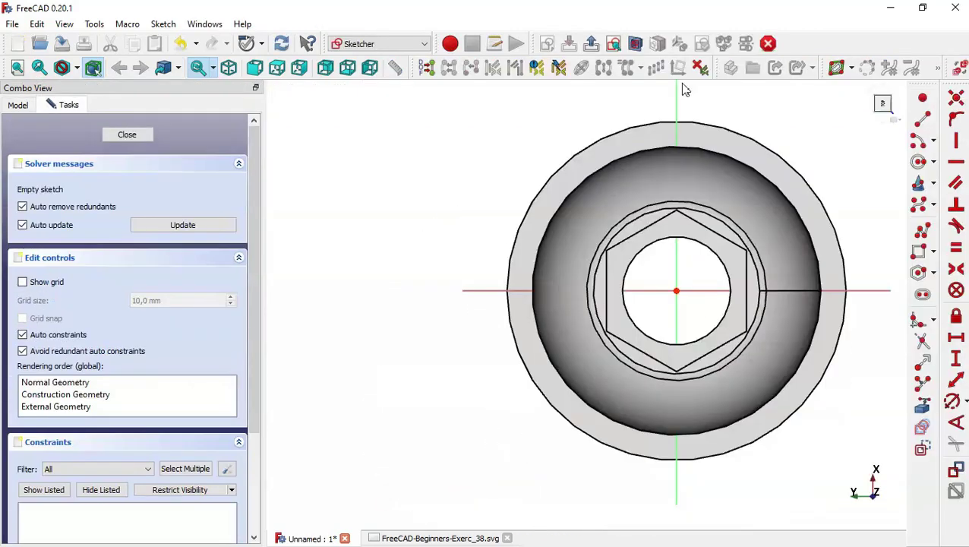
pyautogui.click(635, 44)
pyautogui.scroll(-3, 325, 298)
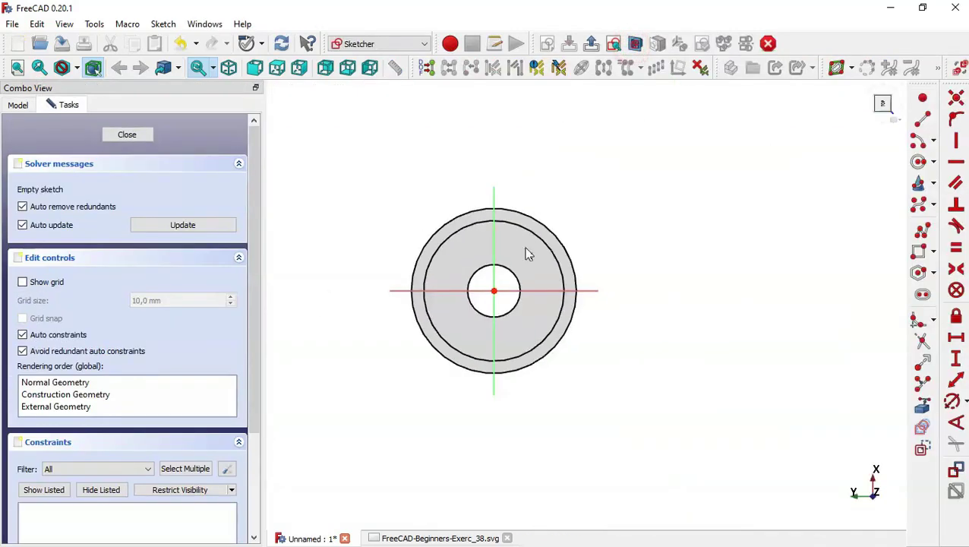
pyautogui.scroll(3, 529, 258)
pyautogui.click(920, 164)
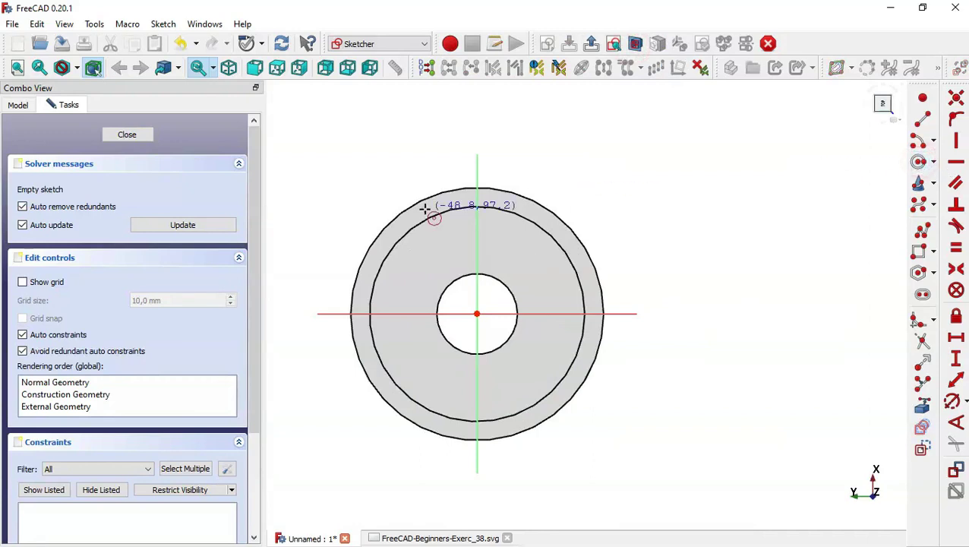
pyautogui.click(477, 202)
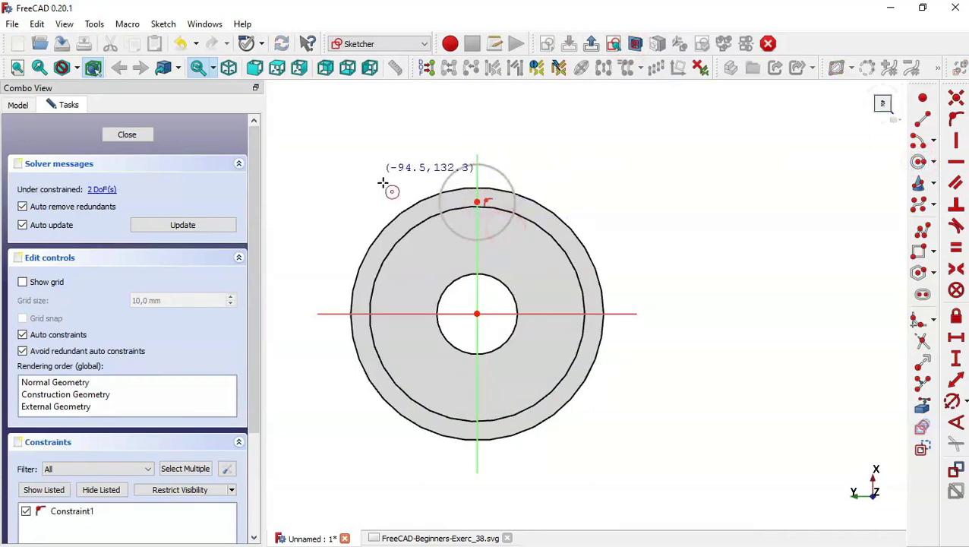
# Constrain the circle's centre 90 mm vertically from the sketch origin, per the drawing's flange dimensions.
pyautogui.click(387, 536)
pyautogui.moveTo(589, 437)
pyautogui.mouseDown()
pyautogui.moveTo(727, 342)
pyautogui.moveTo(771, 331)
pyautogui.mouseUp()
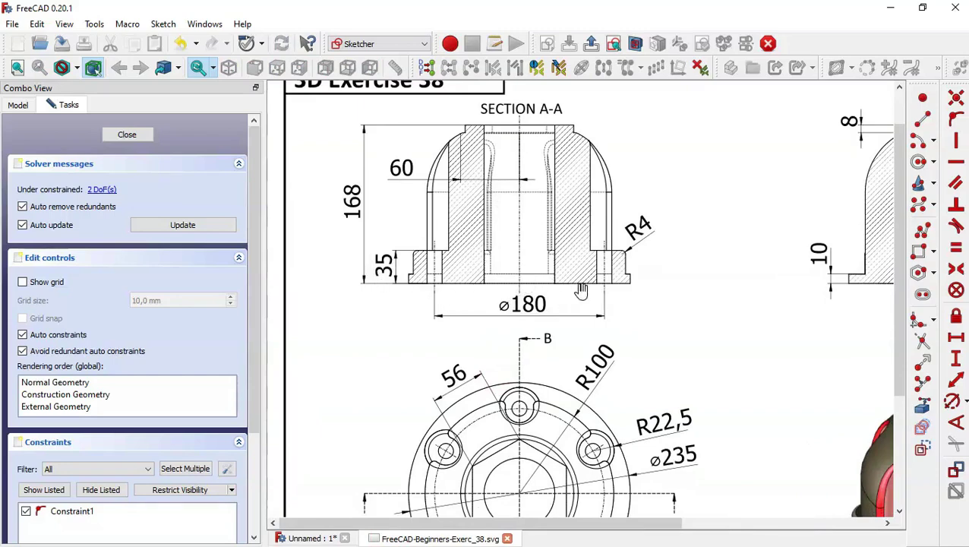
pyautogui.scroll(3, 606, 273)
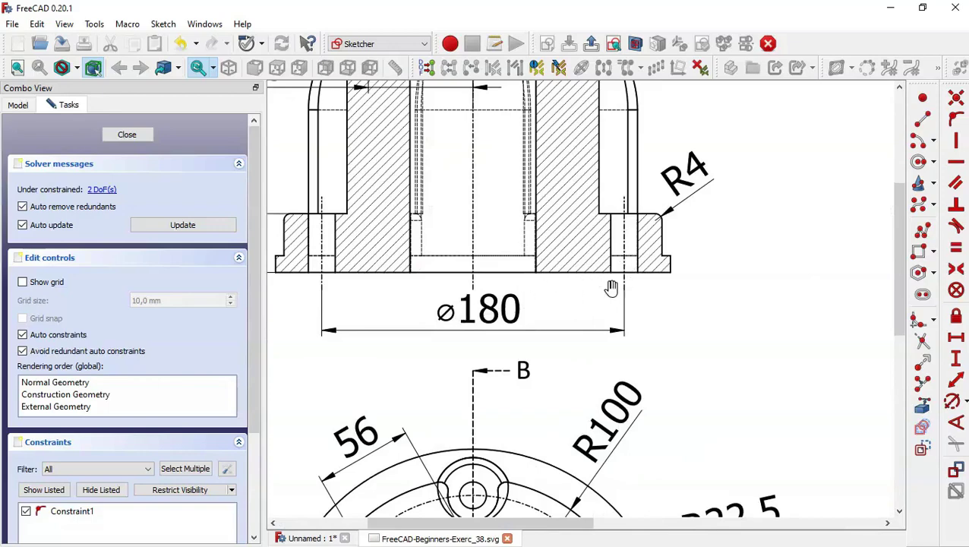
pyautogui.click(307, 538)
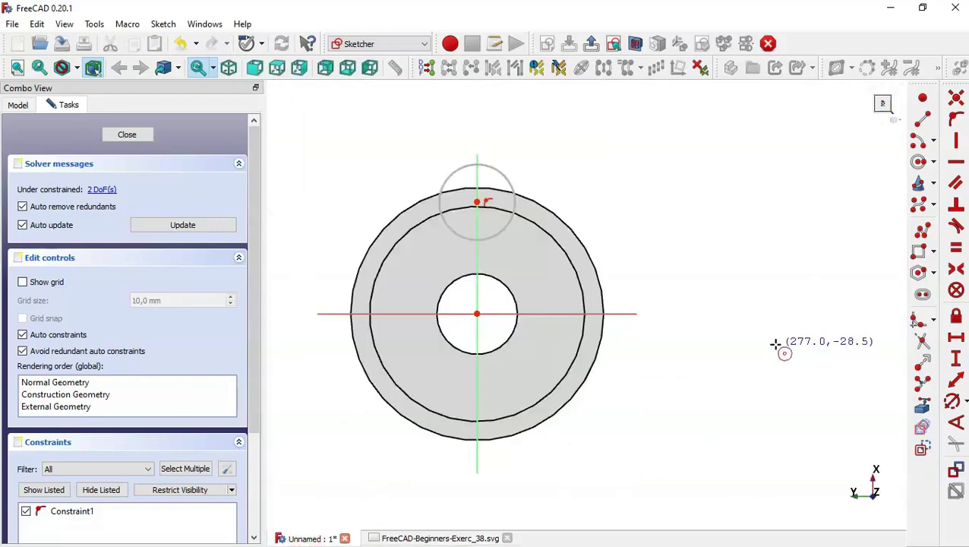
pyautogui.click(957, 360)
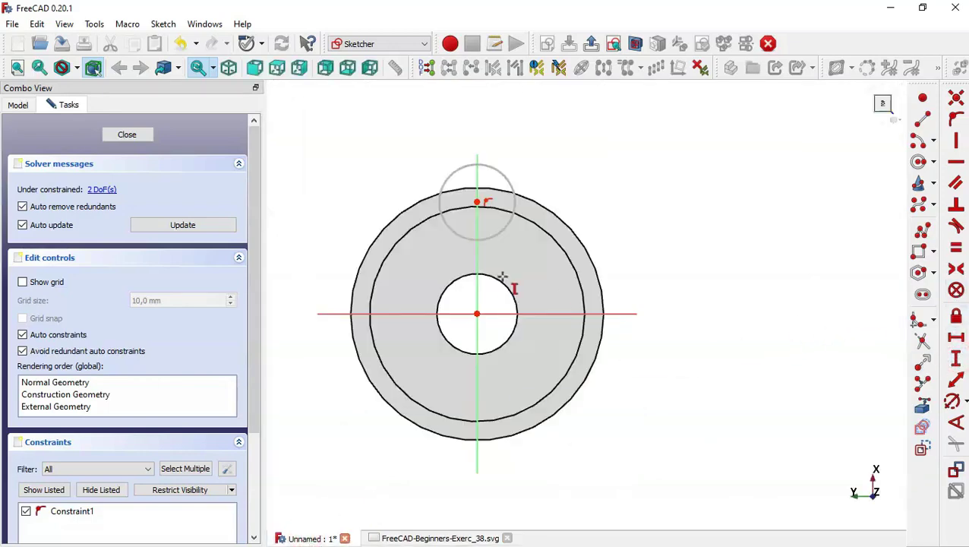
pyautogui.click(477, 313)
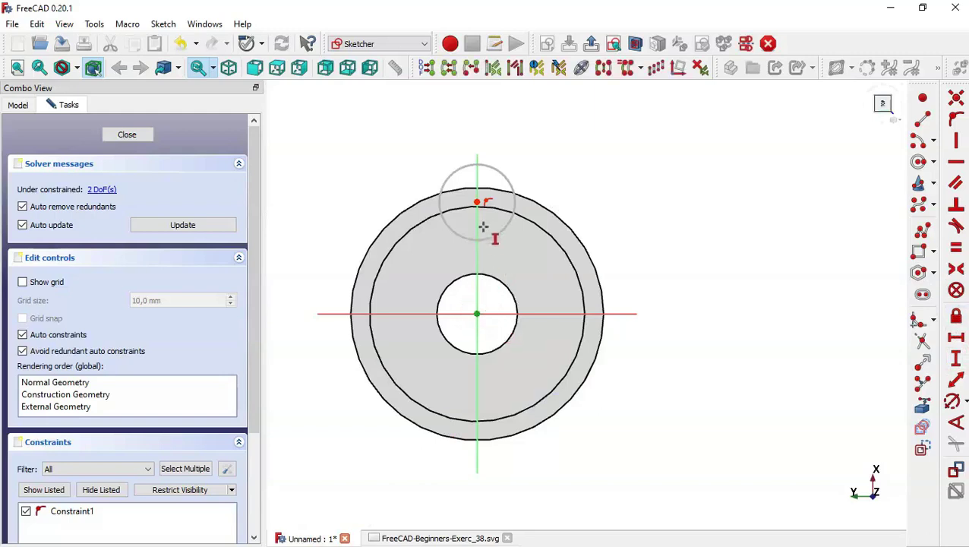
pyautogui.click(477, 203)
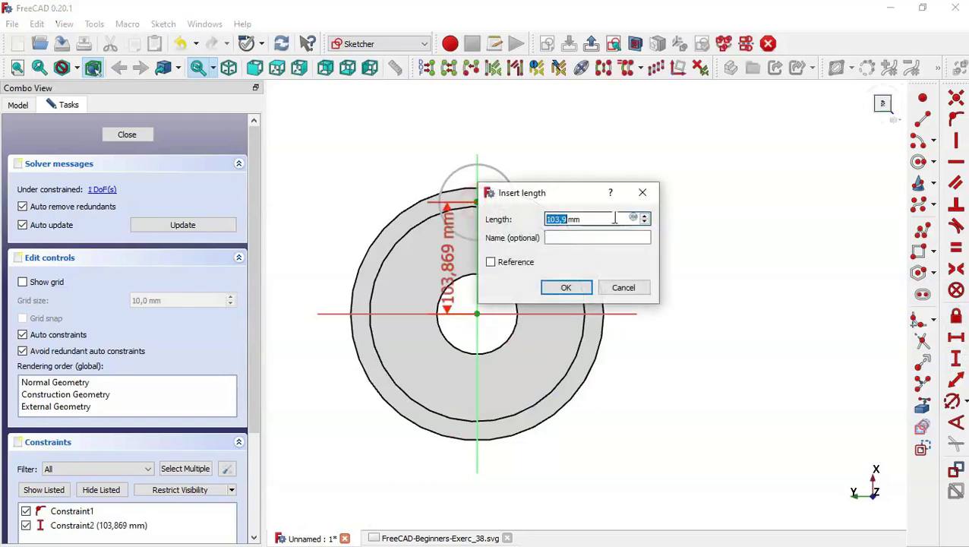
pyautogui.write('90')
pyautogui.press('Return')
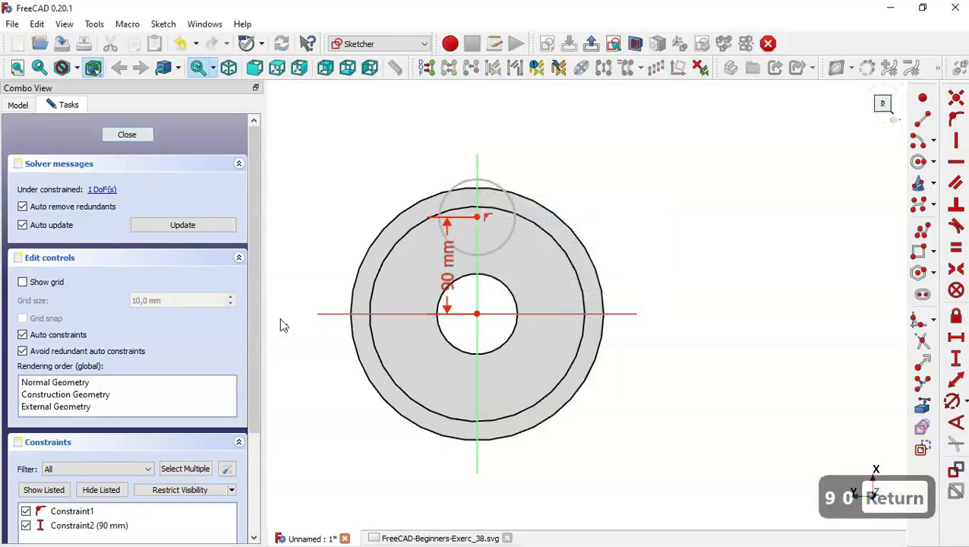
# Pan and zoom the reference drawing to review the 3D render, 168 dimension and flange plan view.
pyautogui.click(379, 538)
pyautogui.moveTo(729, 427); pyautogui.dragTo(677, 229)
pyautogui.moveTo(756, 519); pyautogui.dragTo(758, 425)
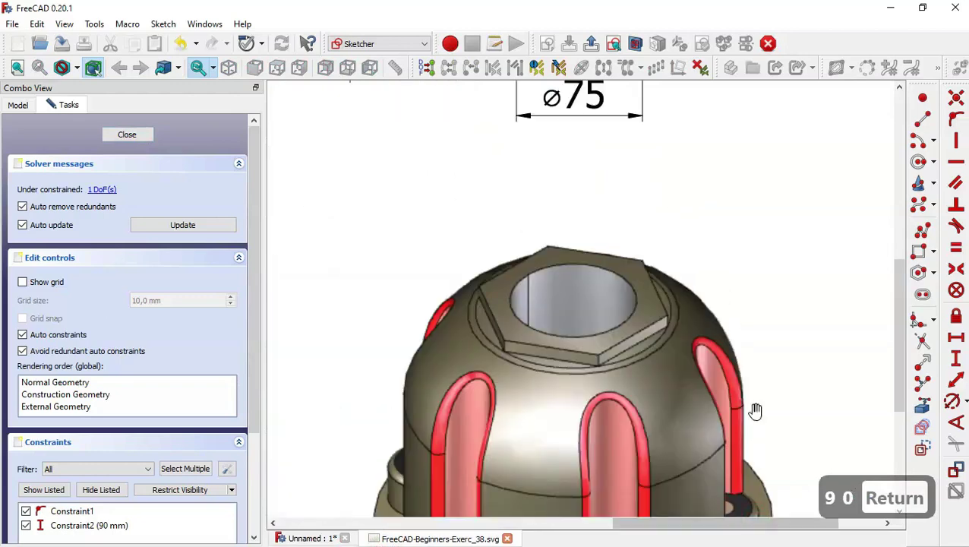
pyautogui.scroll(-5, 636, 306)
pyautogui.moveTo(355, 417); pyautogui.dragTo(431, 411)
pyautogui.scroll(3, 454, 452)
pyautogui.moveTo(449, 372); pyautogui.dragTo(544, 369)
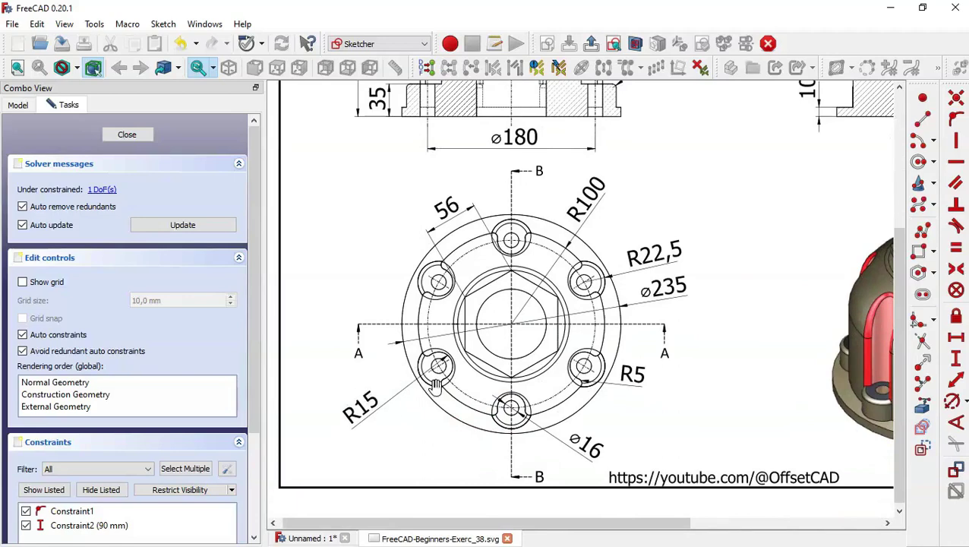
pyautogui.scroll(3, 433, 376)
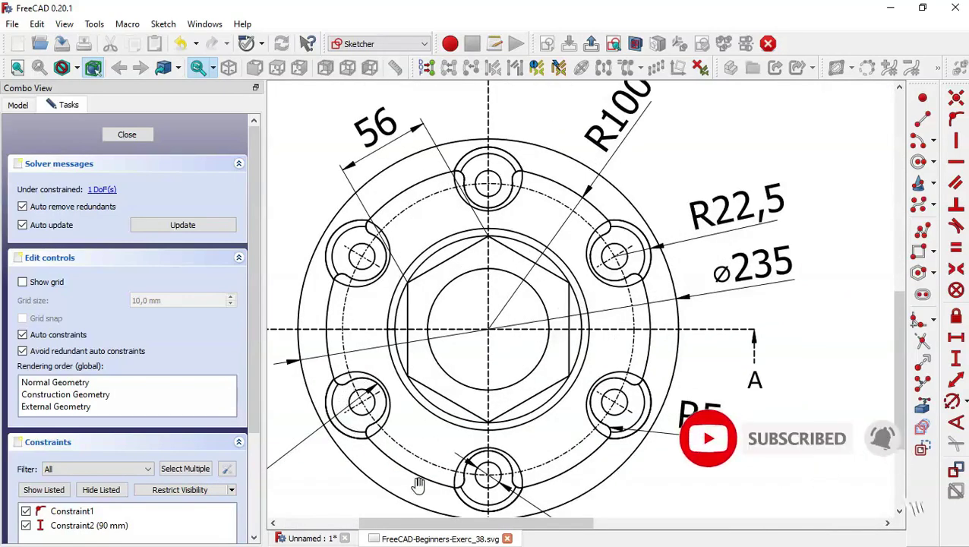
# Give the small circle a 30 mm diameter and close the sketch.
pyautogui.click(308, 538)
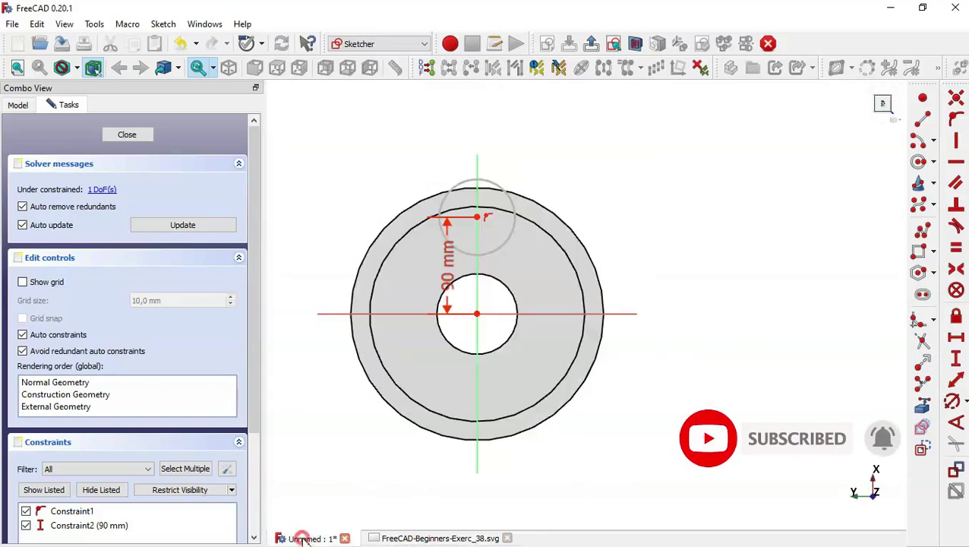
pyautogui.click(953, 403)
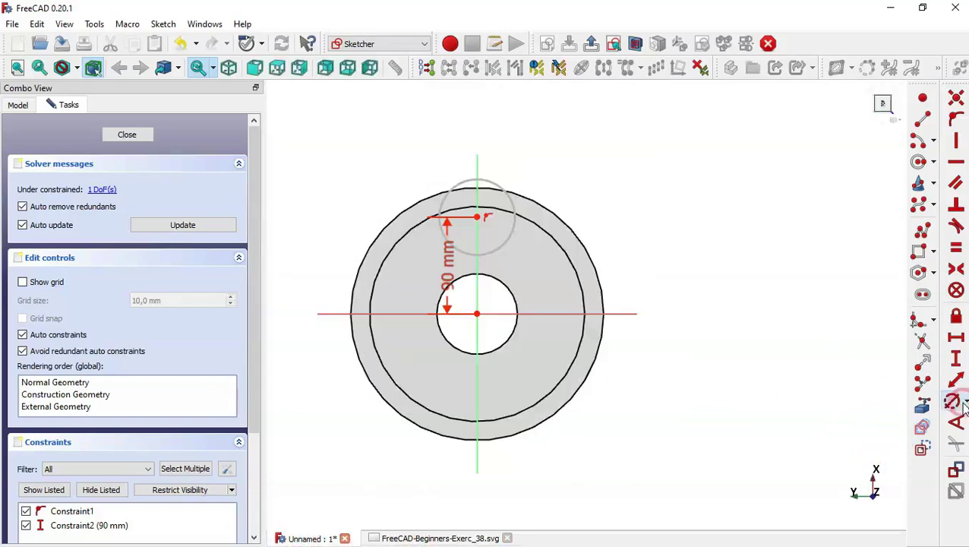
pyautogui.click(516, 218)
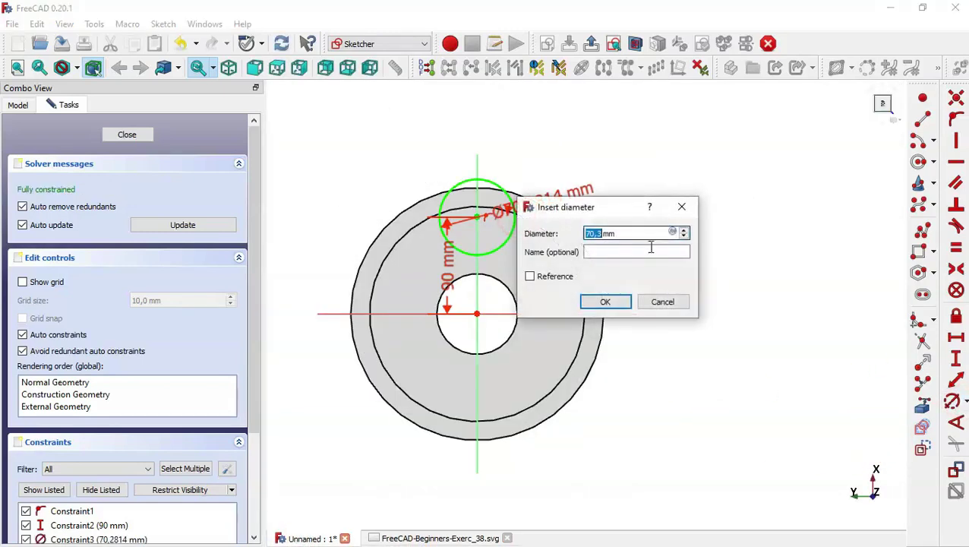
pyautogui.write('30')
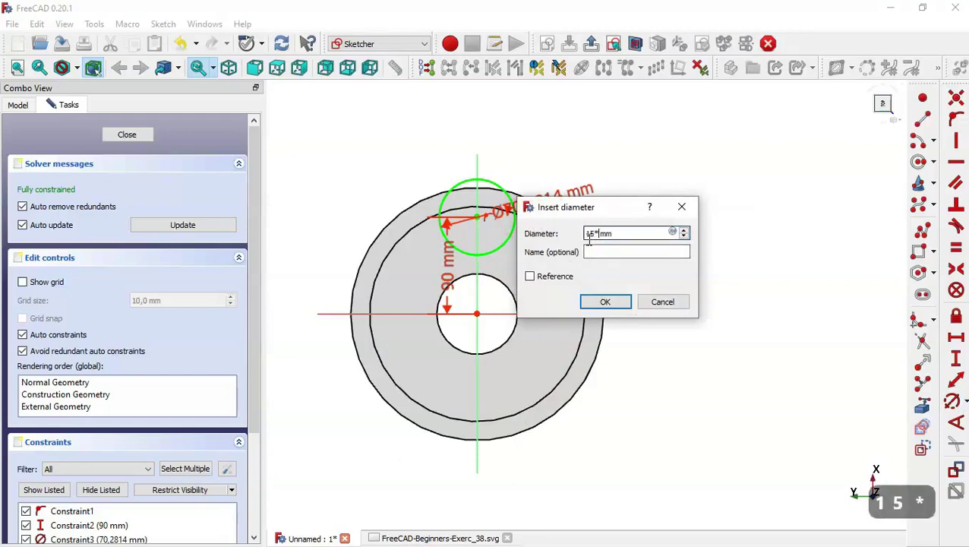
pyautogui.press('Return')
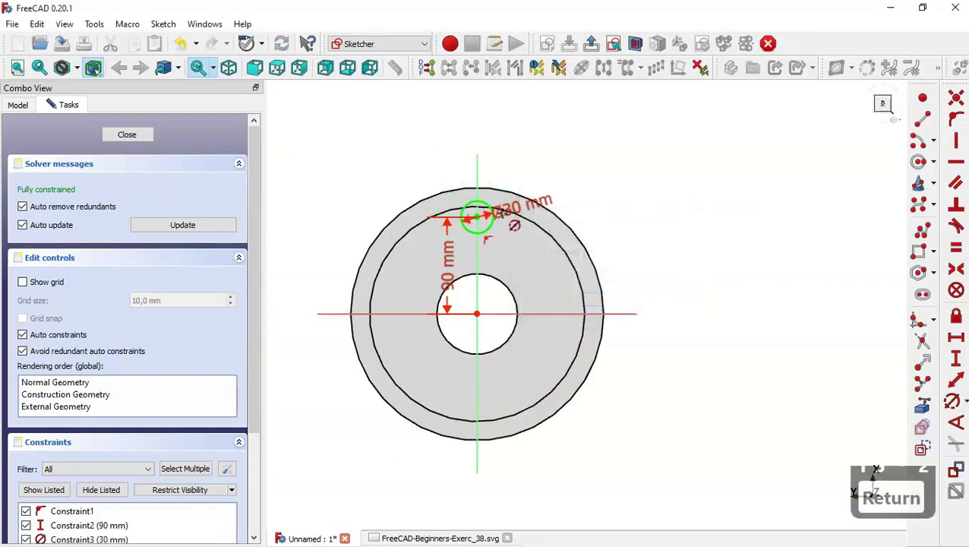
pyautogui.click(134, 135)
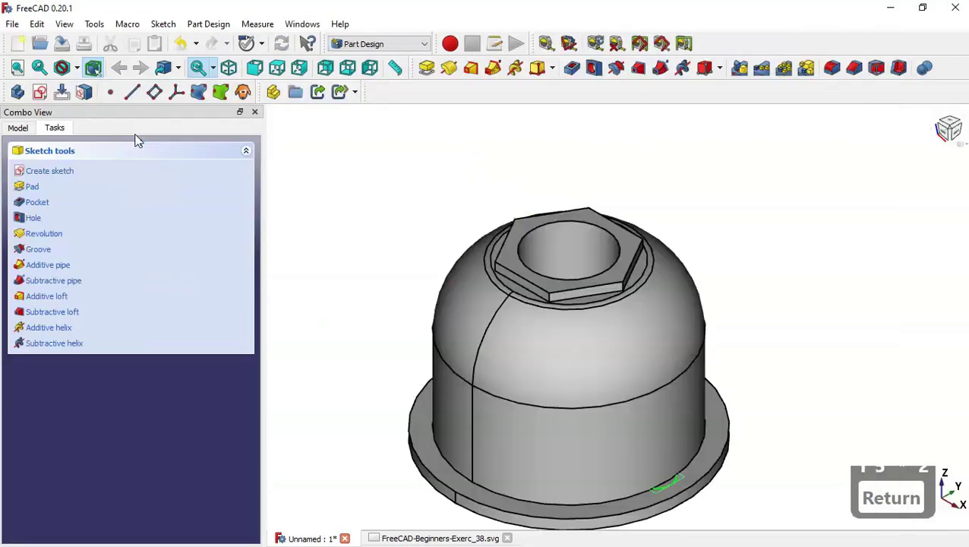
# Pocket the slot sketch Through All, reversed into the cap side, then select the Pocket in the tree.
pyautogui.click(572, 69)
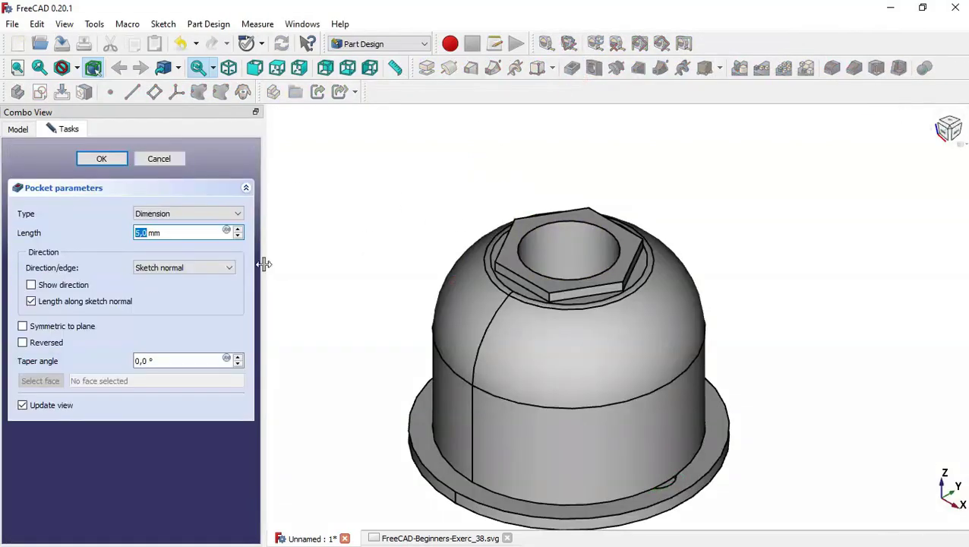
pyautogui.click(186, 215)
pyautogui.click(195, 235)
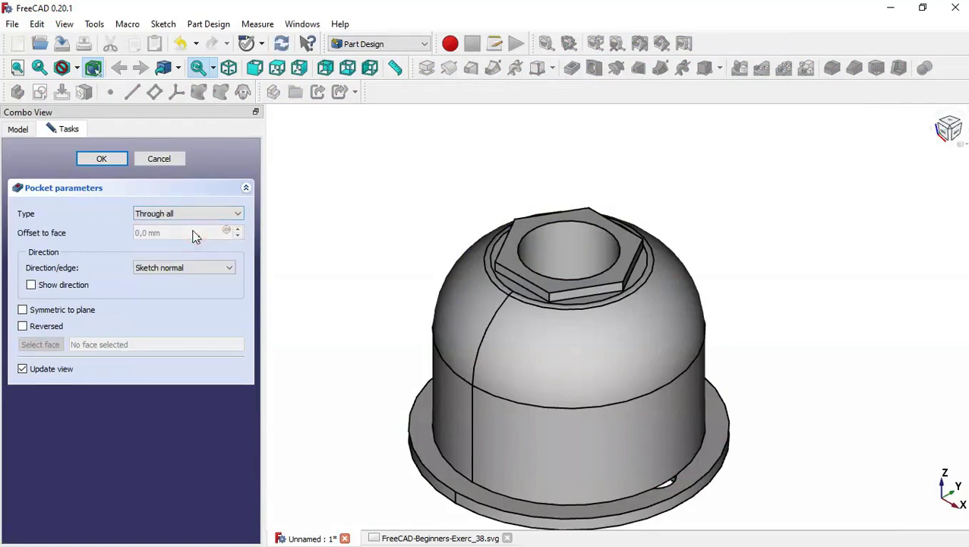
pyautogui.click(43, 329)
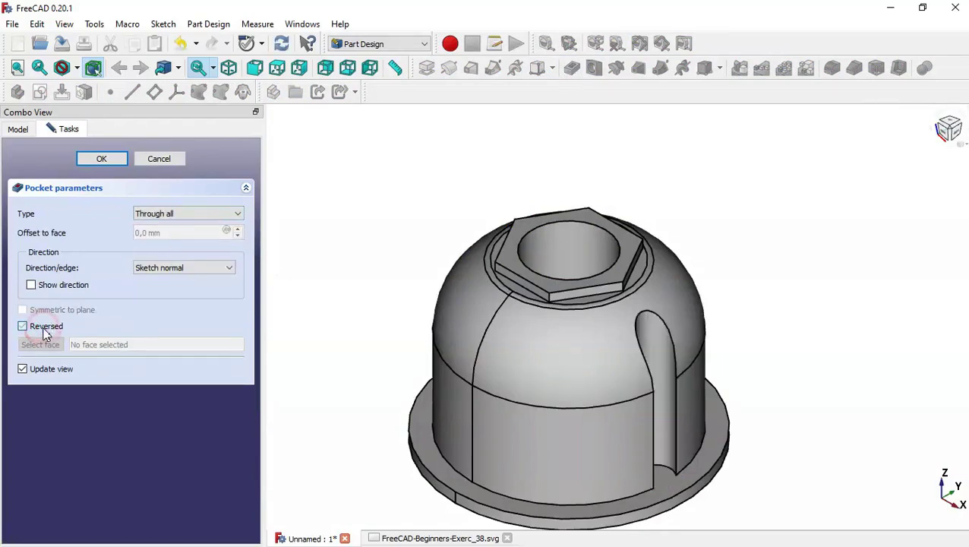
pyautogui.moveTo(872, 404); pyautogui.dragTo(767, 413, button='middle')
pyautogui.click(120, 157)
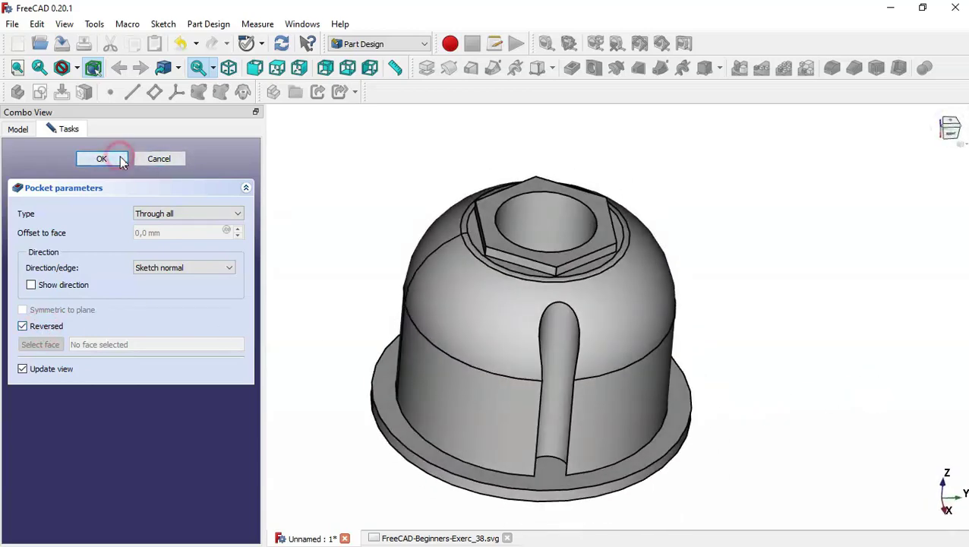
pyautogui.click(18, 128)
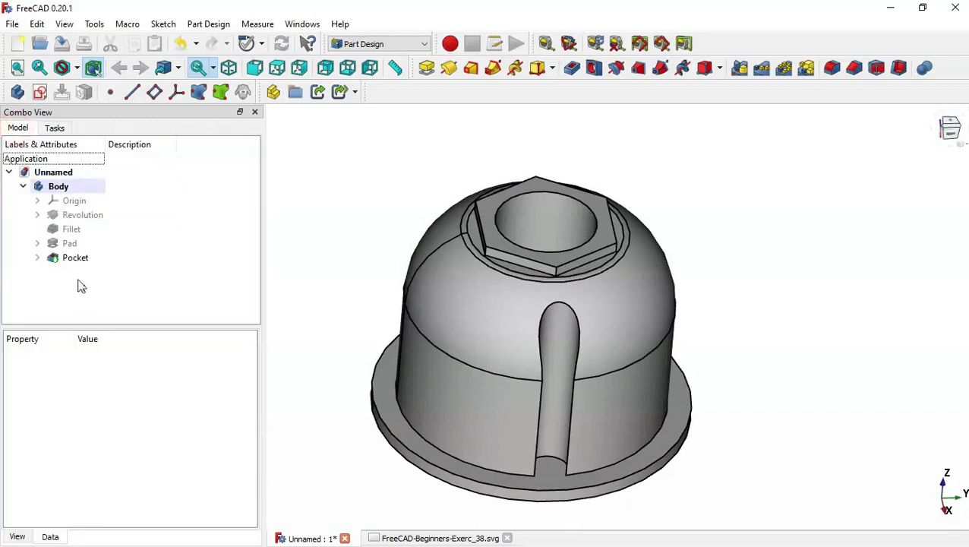
pyautogui.click(111, 262)
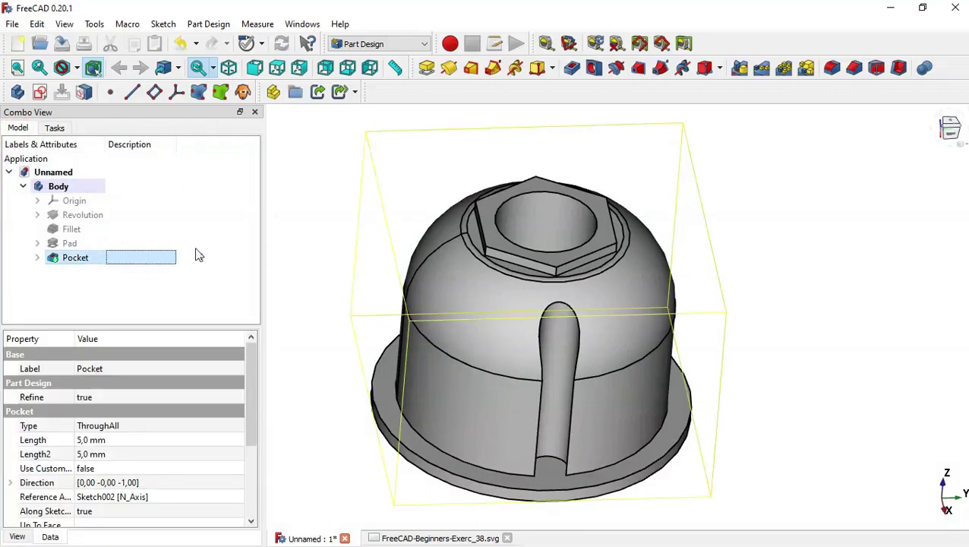
# Polar-pattern the slot Pocket with 6 occurrences around the cap's axis.
pyautogui.click(788, 72)
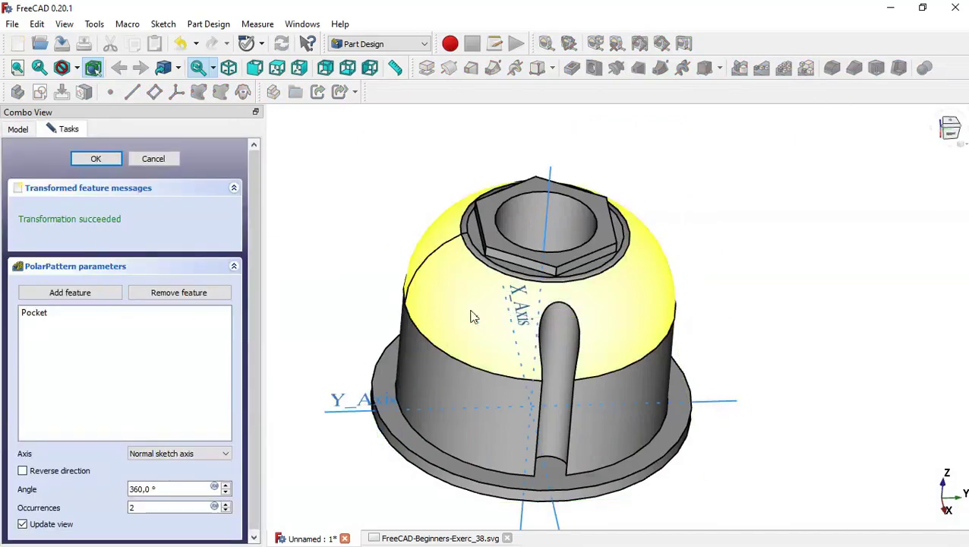
pyautogui.click(252, 334)
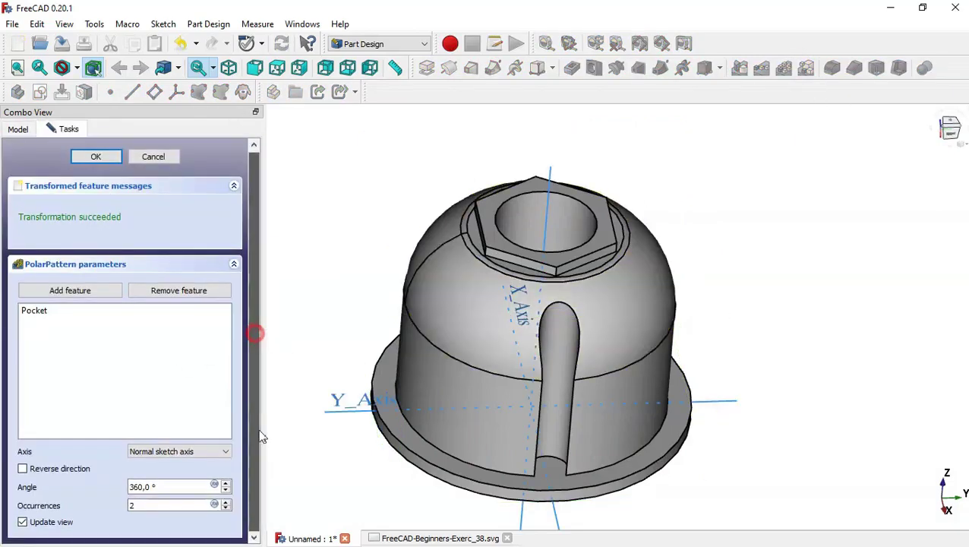
pyautogui.doubleClick(181, 503)
pyautogui.write('6')
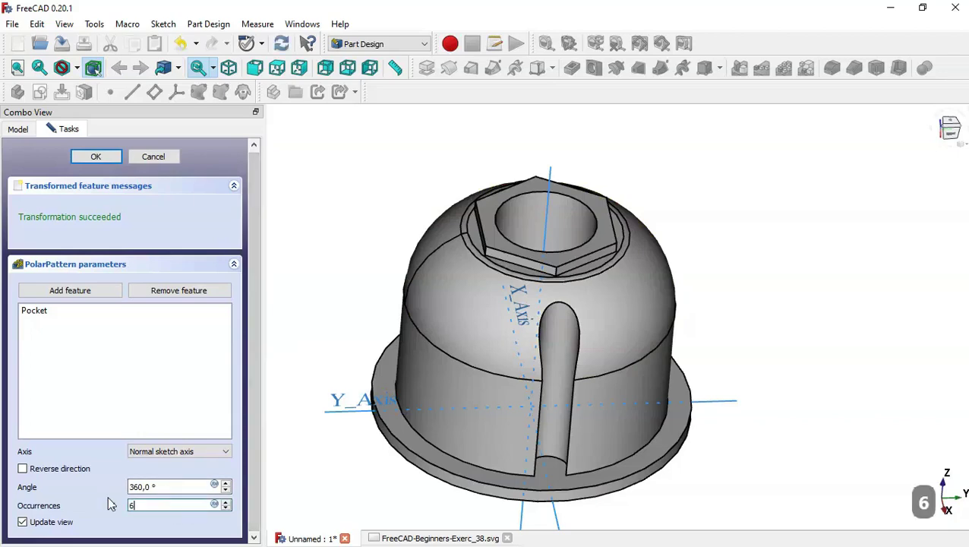
pyautogui.click(96, 157)
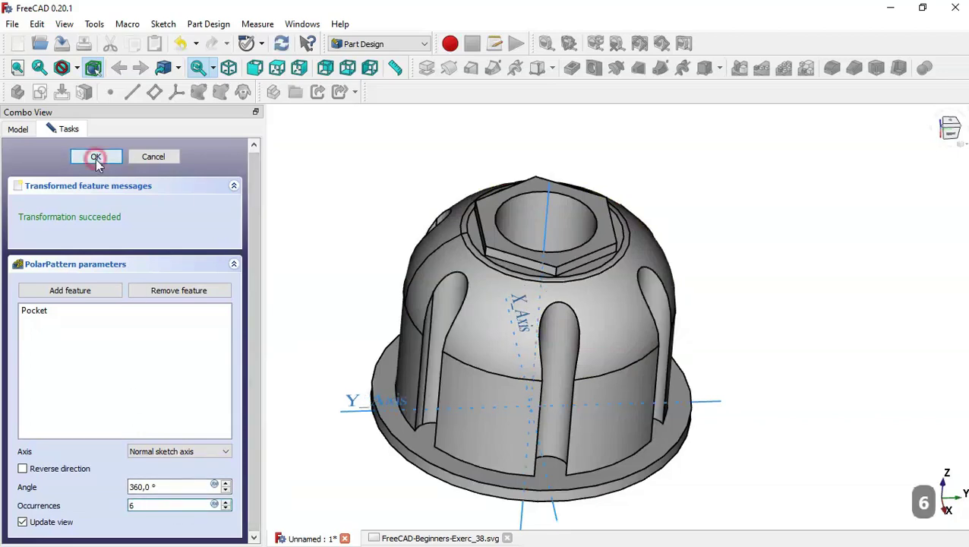
pyautogui.click(562, 308)
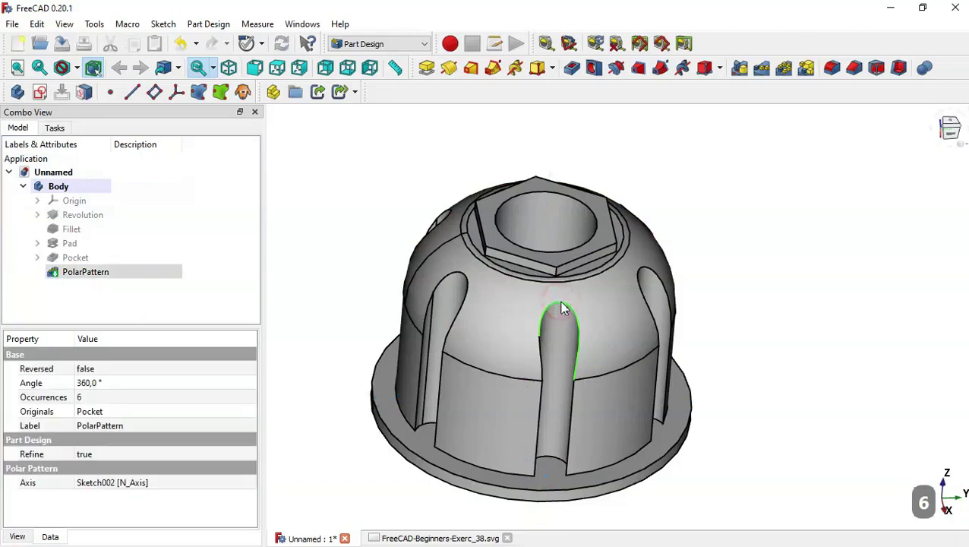
# Fillet the picked slot's top edge with a 5 mm radius, matching the drawing's R5.
pyautogui.click(833, 68)
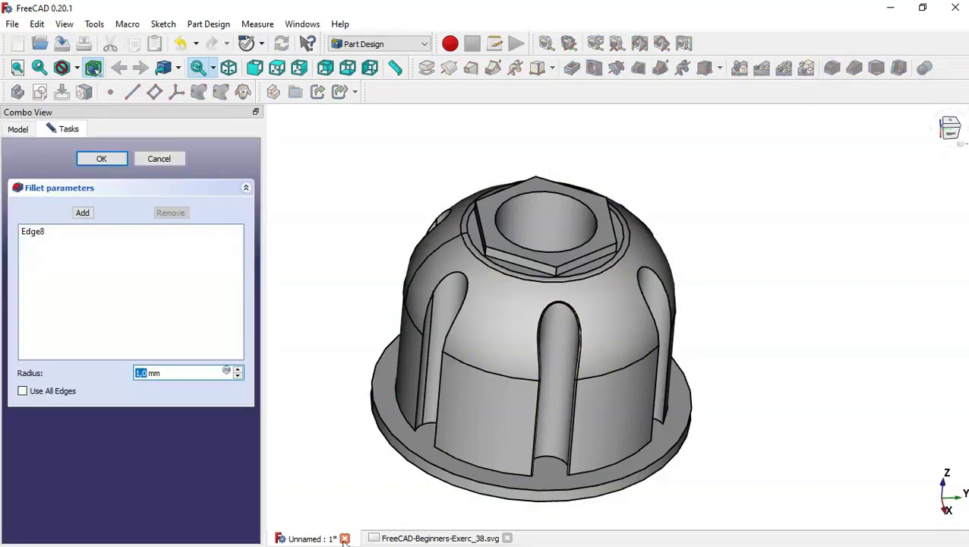
pyautogui.click(405, 538)
pyautogui.moveTo(558, 464); pyautogui.dragTo(558, 340)
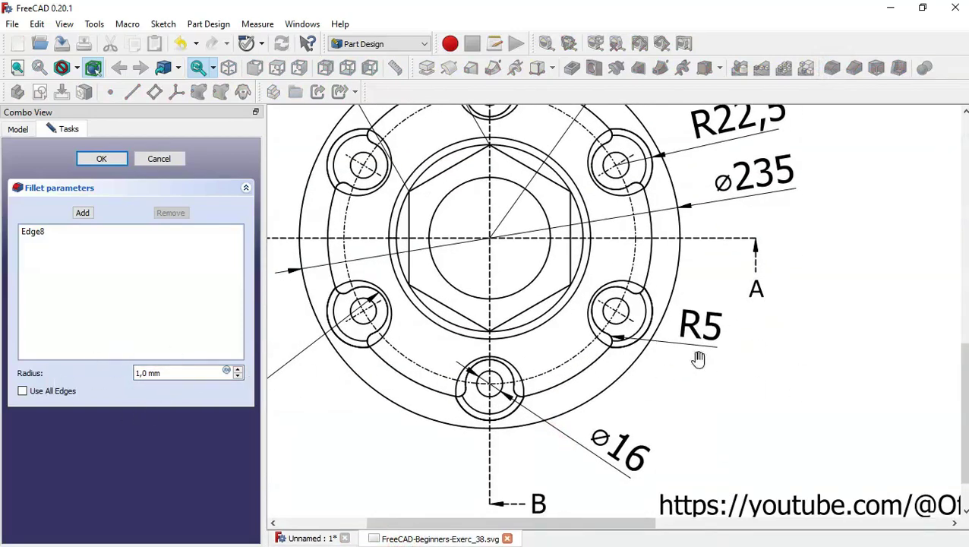
pyautogui.click(324, 539)
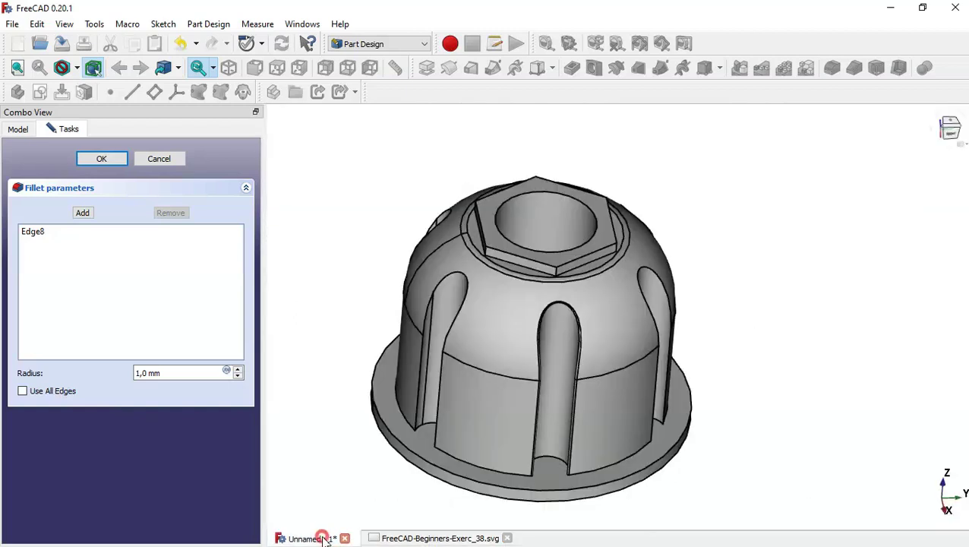
pyautogui.click(194, 370)
pyautogui.write('5')
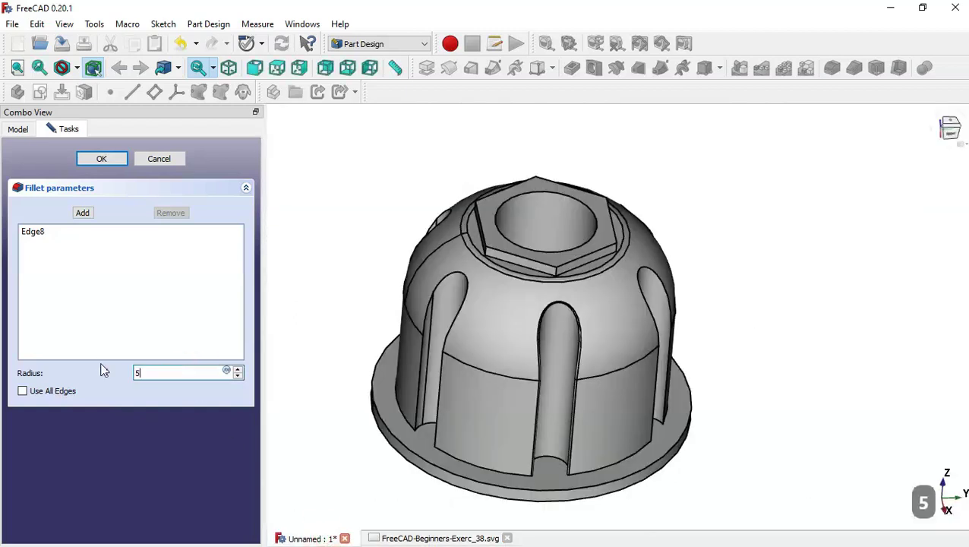
# Add the remaining slots' top edges to the 5 mm fillet and confirm it.
pyautogui.click(84, 213)
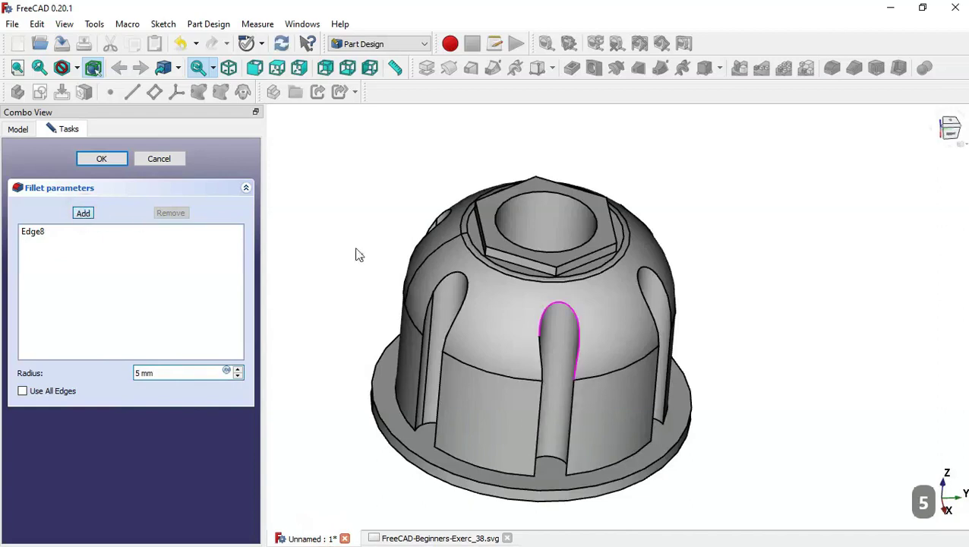
pyautogui.click(463, 277)
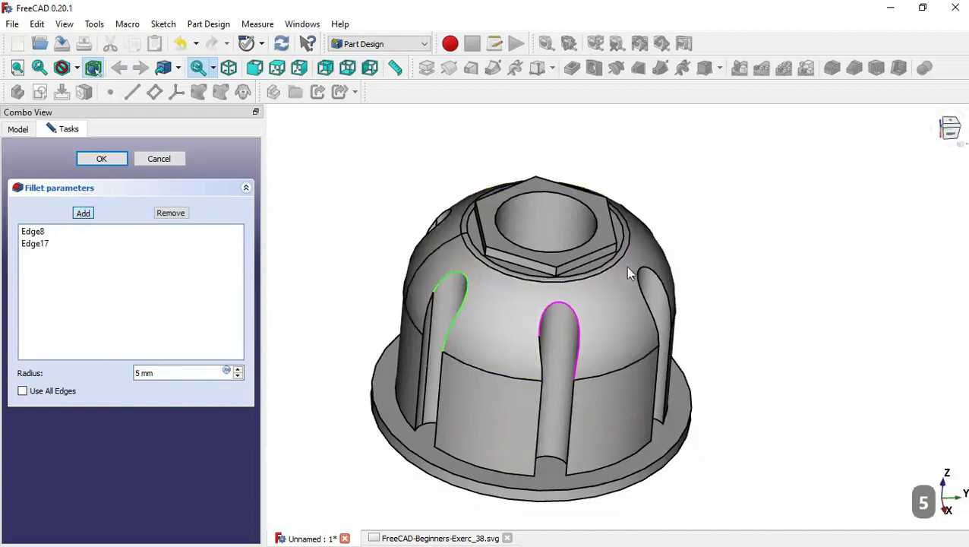
pyautogui.click(643, 269)
pyautogui.click(442, 217)
pyautogui.moveTo(746, 243); pyautogui.dragTo(470, 437)
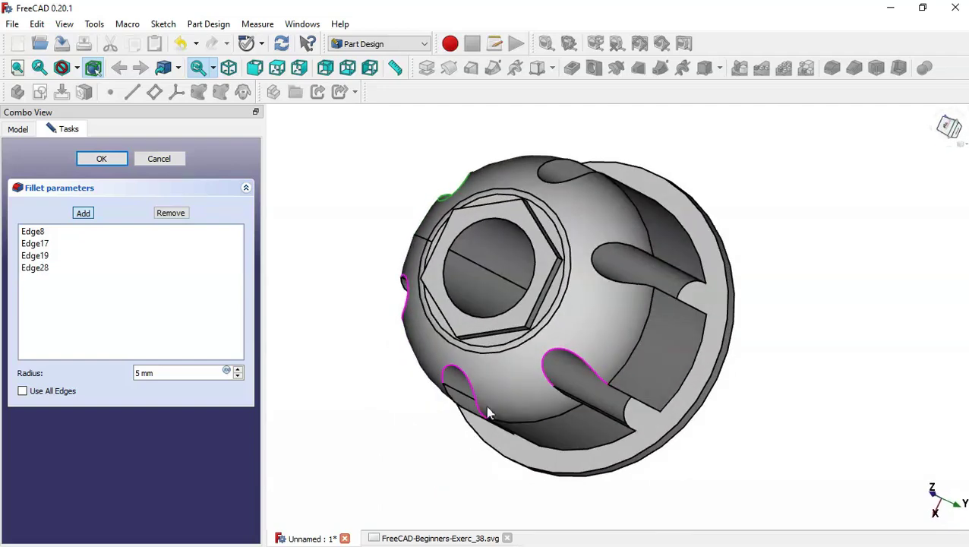
pyautogui.click(543, 162)
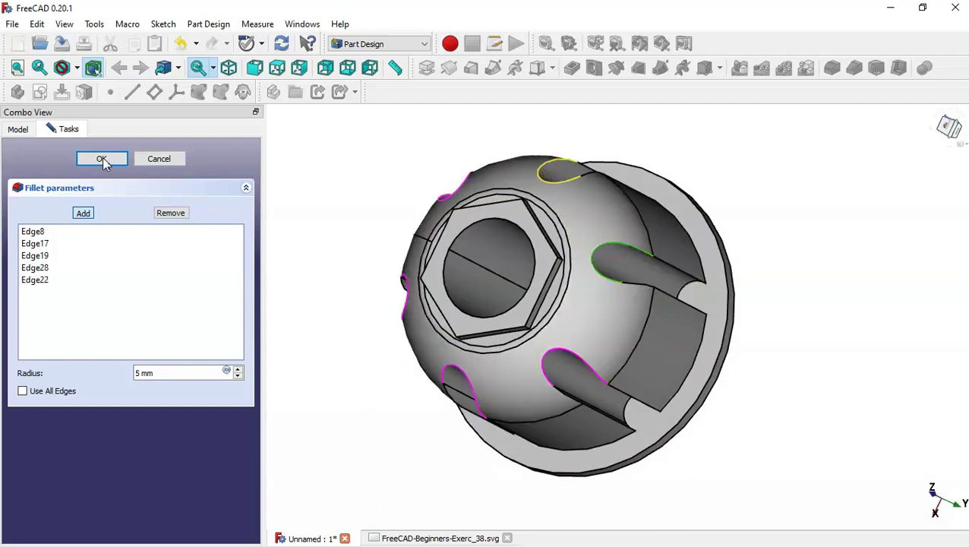
pyautogui.click(104, 161)
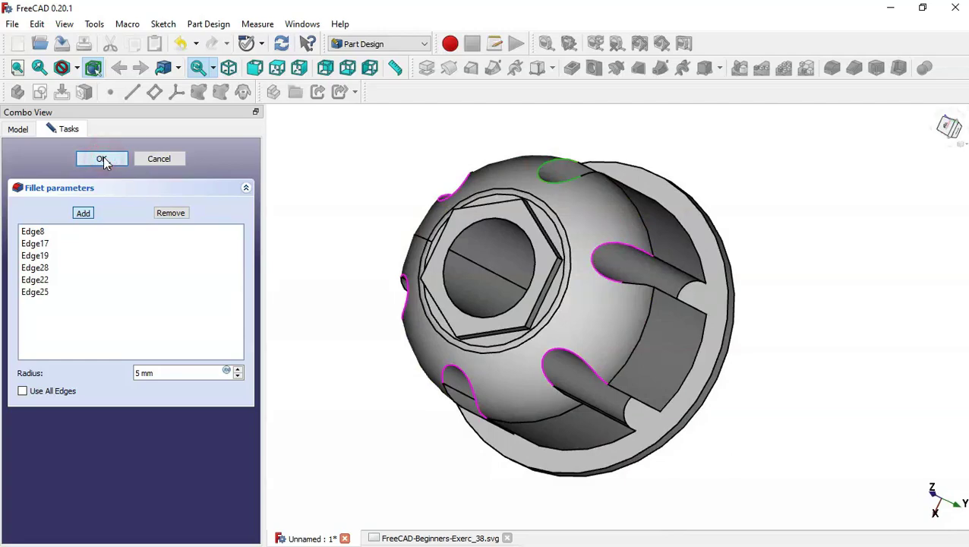
pyautogui.moveTo(418, 387); pyautogui.dragTo(486, 355, button='middle')
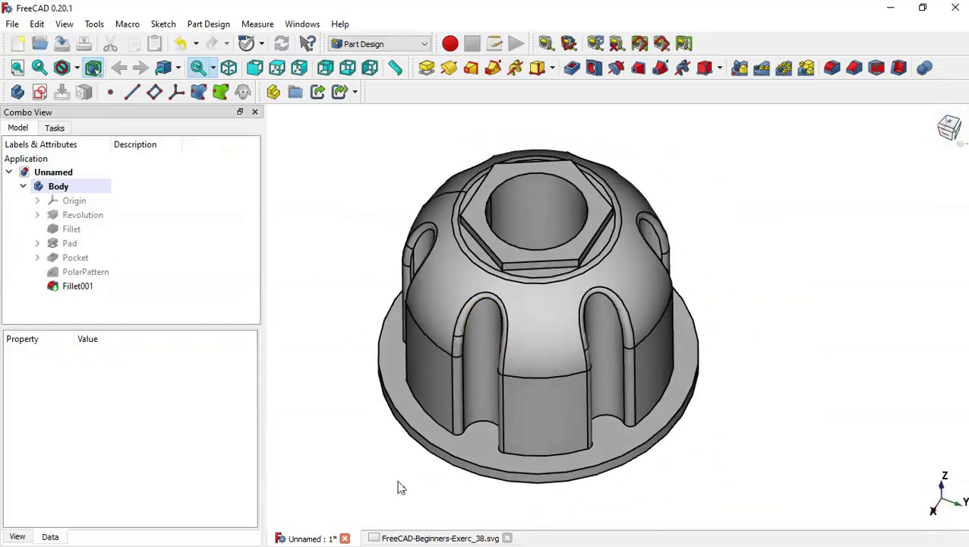
# Pan and zoom the reference drawing to the flange plan view with ⌀16 holes, R15 and R22,5.
pyautogui.click(391, 537)
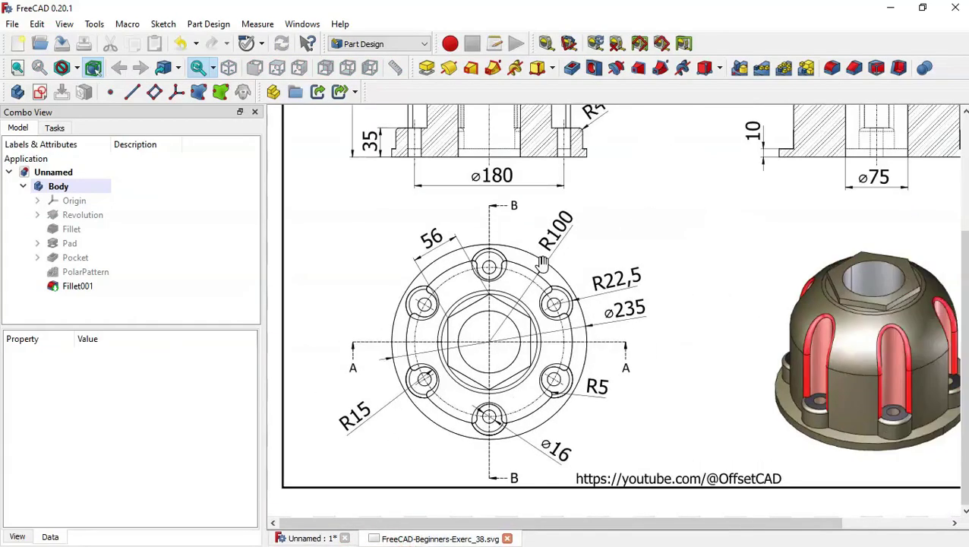
pyautogui.moveTo(799, 401)
pyautogui.mouseDown()
pyautogui.moveTo(675, 401)
pyautogui.moveTo(697, 403)
pyautogui.mouseUp()
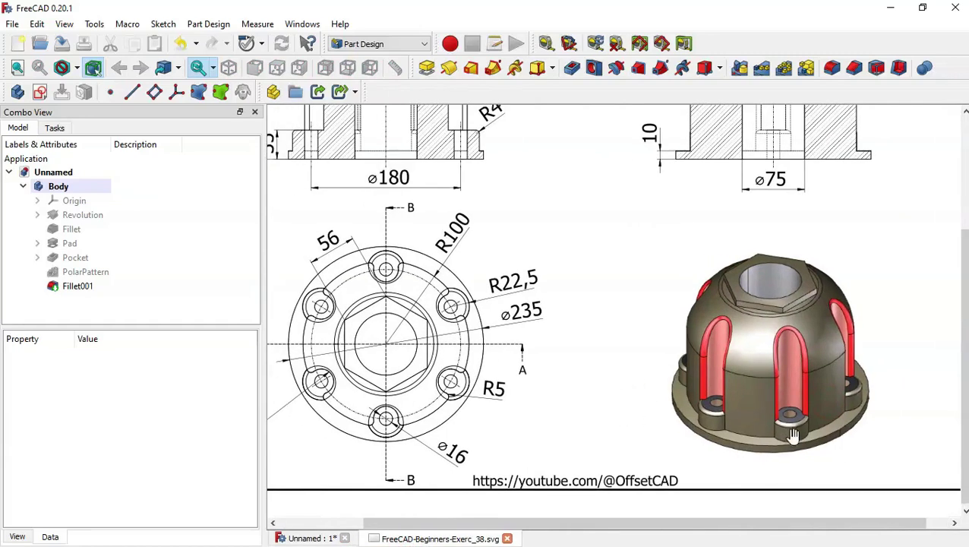
pyautogui.moveTo(596, 416); pyautogui.dragTo(658, 402)
pyautogui.moveTo(440, 432); pyautogui.dragTo(467, 435)
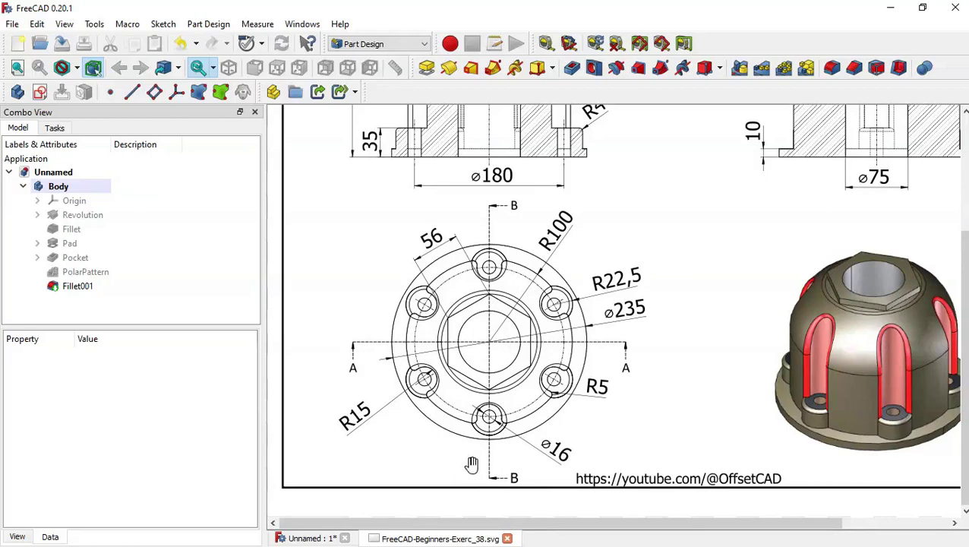
pyautogui.scroll(2, 568, 478)
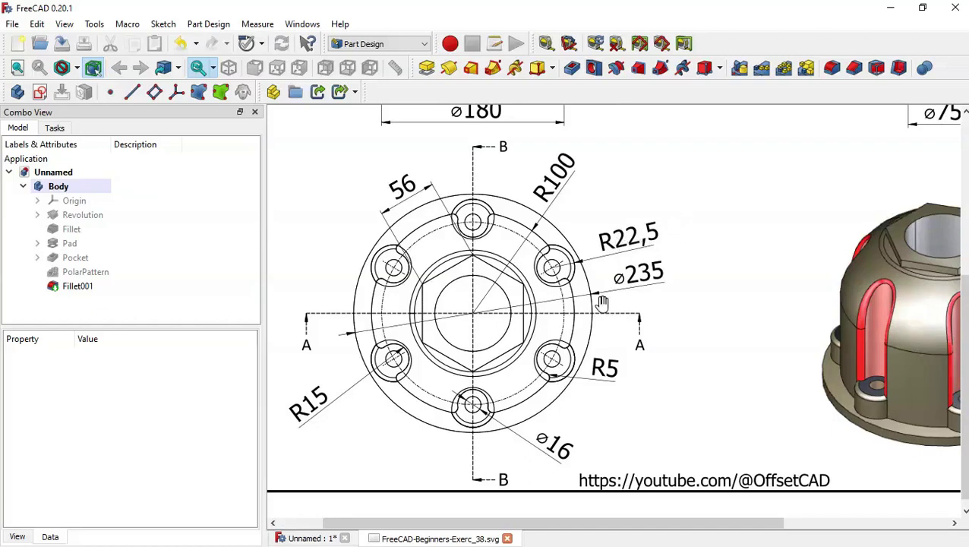
pyautogui.click(331, 538)
# Start a new sketch on the flange face with section view enabled.
pyautogui.click(621, 438)
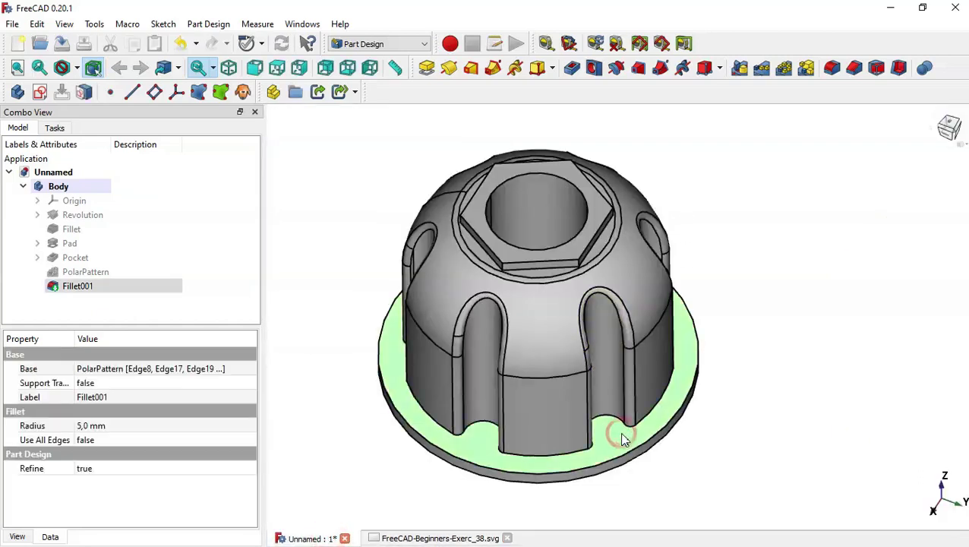
pyautogui.click(37, 94)
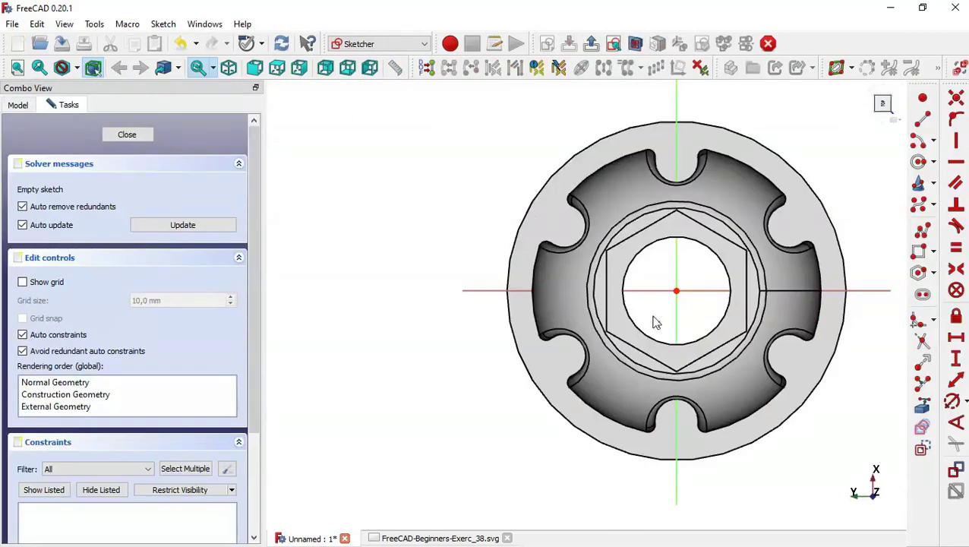
pyautogui.scroll(-2, 423, 444)
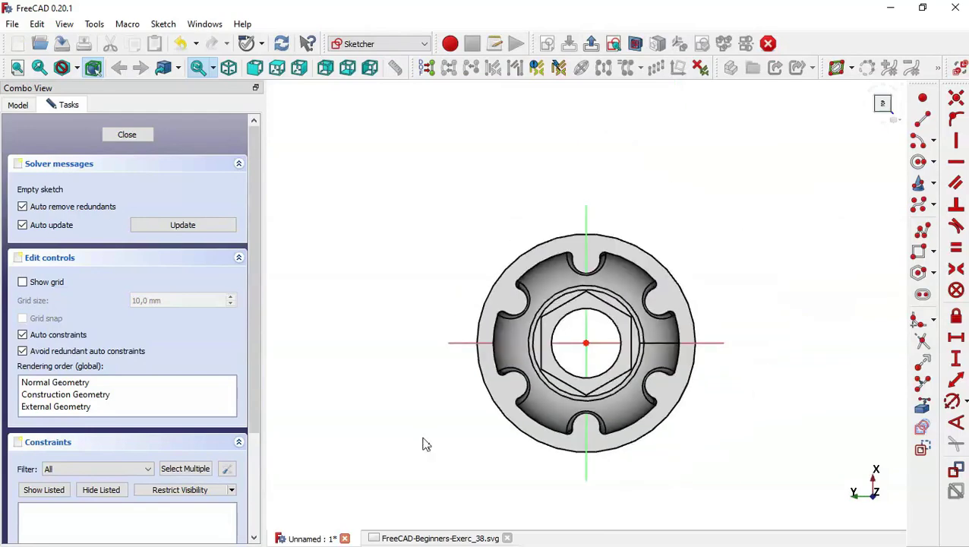
pyautogui.scroll(5, 691, 340)
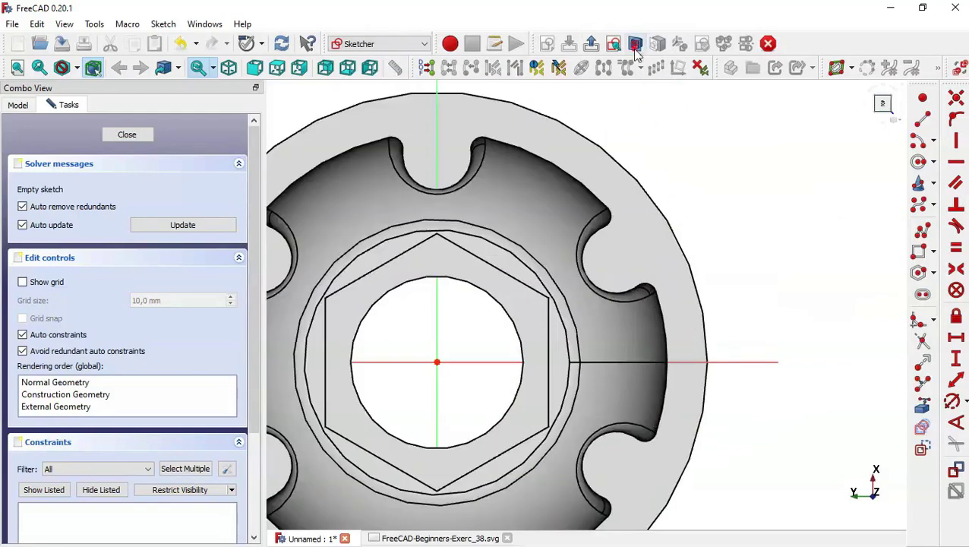
pyautogui.click(635, 44)
pyautogui.scroll(-1, 704, 339)
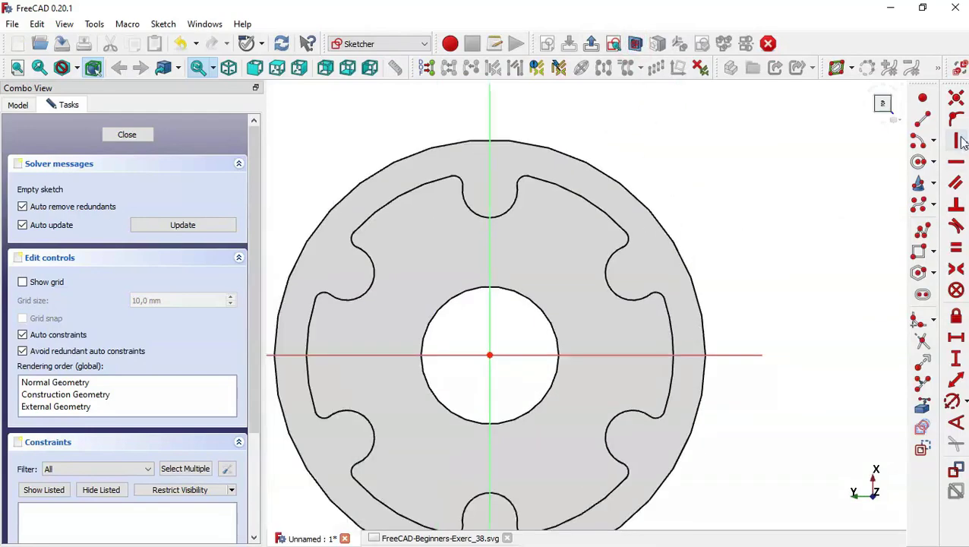
# Draw a circle around the top slot and give it a 45 mm diameter.
pyautogui.click(919, 161)
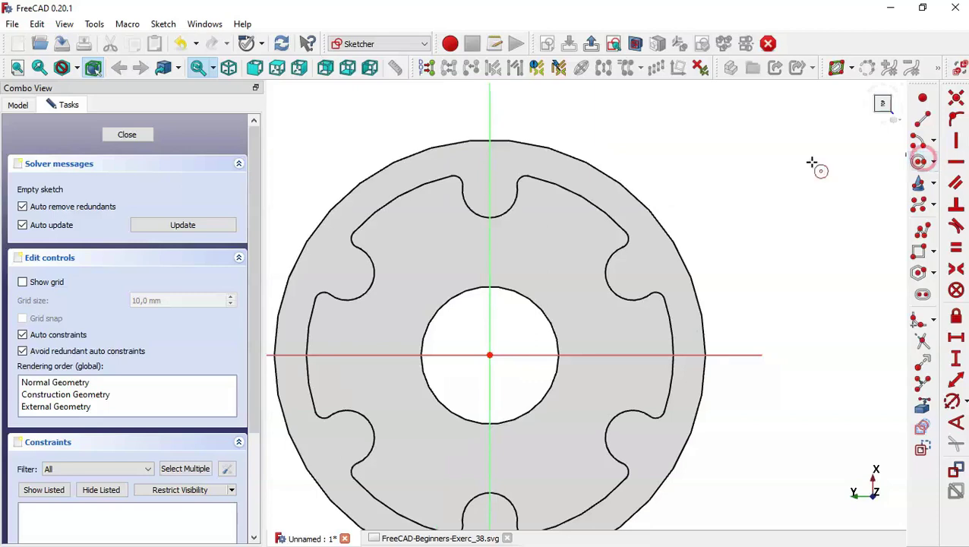
pyautogui.click(489, 182)
pyautogui.click(538, 210)
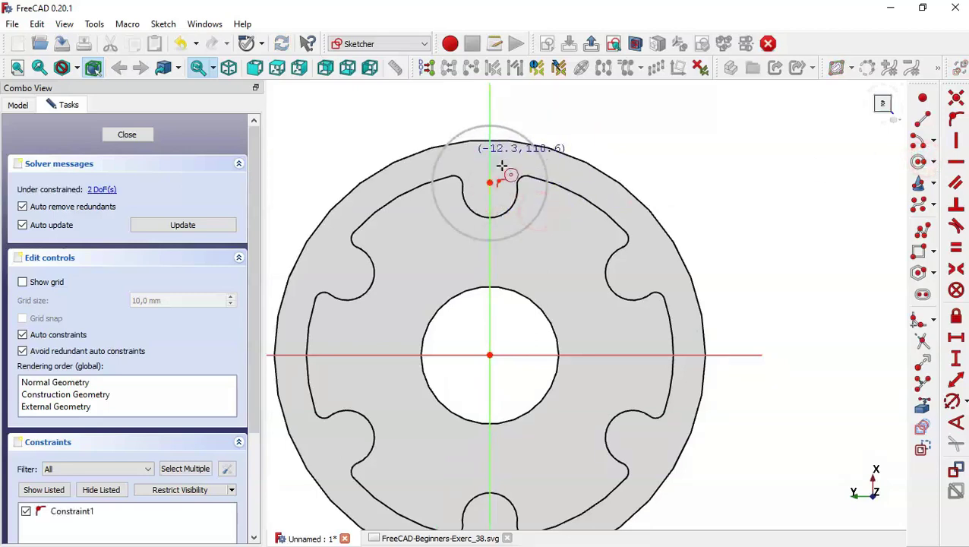
pyautogui.click(953, 403)
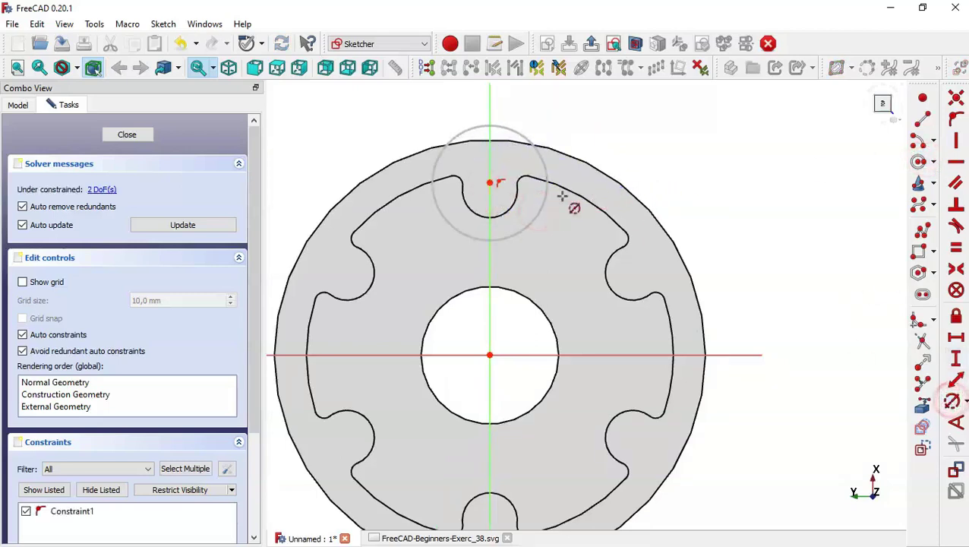
pyautogui.click(537, 161)
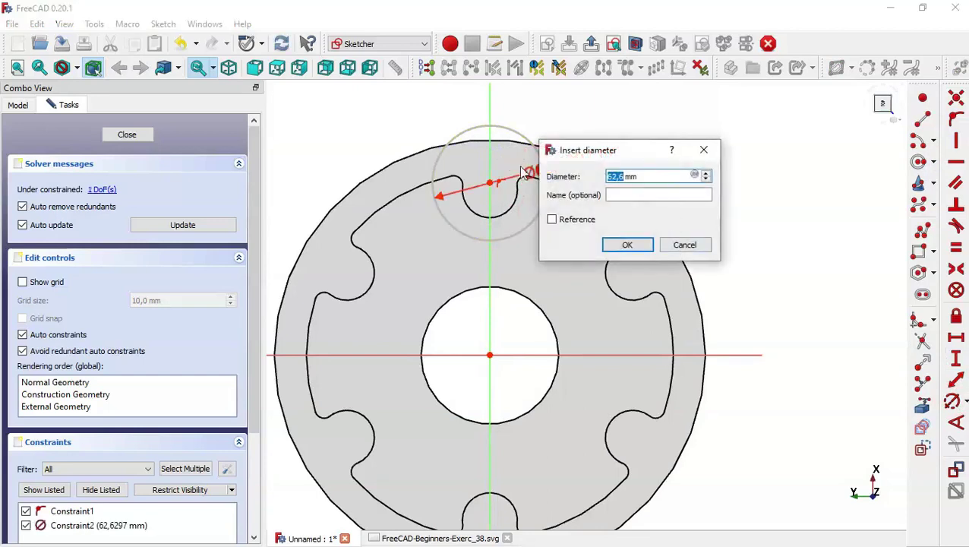
pyautogui.write('45')
pyautogui.press('Return')
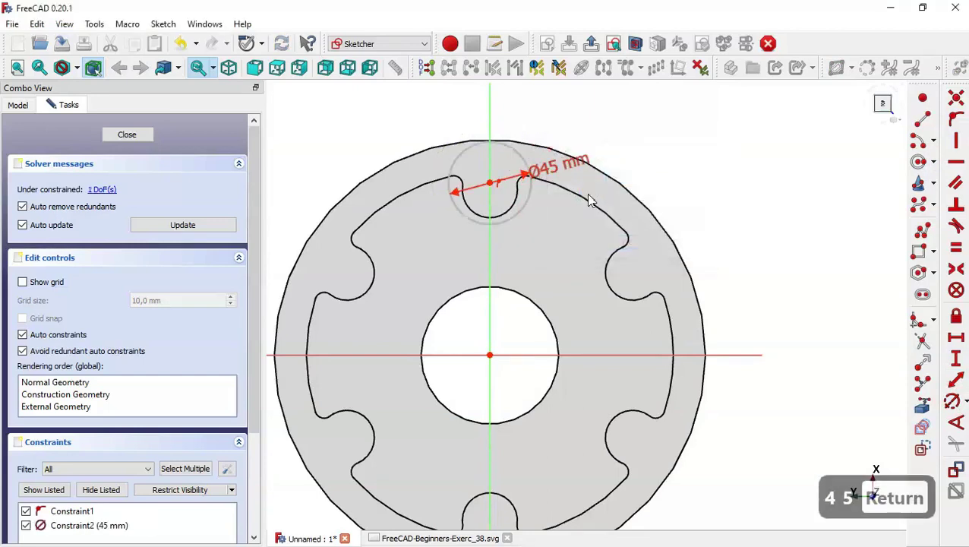
# Constrain the circle's centre 90 mm vertically from the origin and close the sketch.
pyautogui.click(956, 360)
pyautogui.click(489, 355)
pyautogui.click(492, 178)
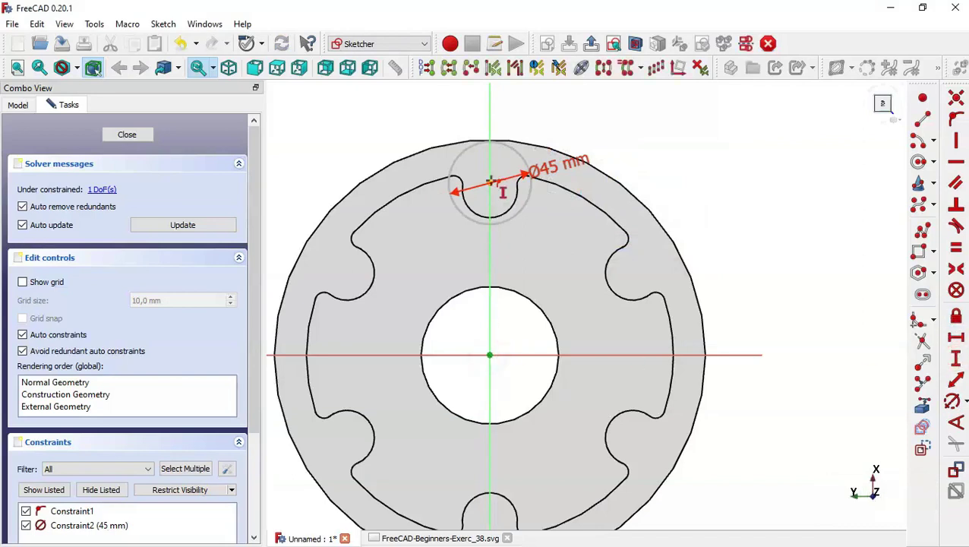
pyautogui.write('i90')
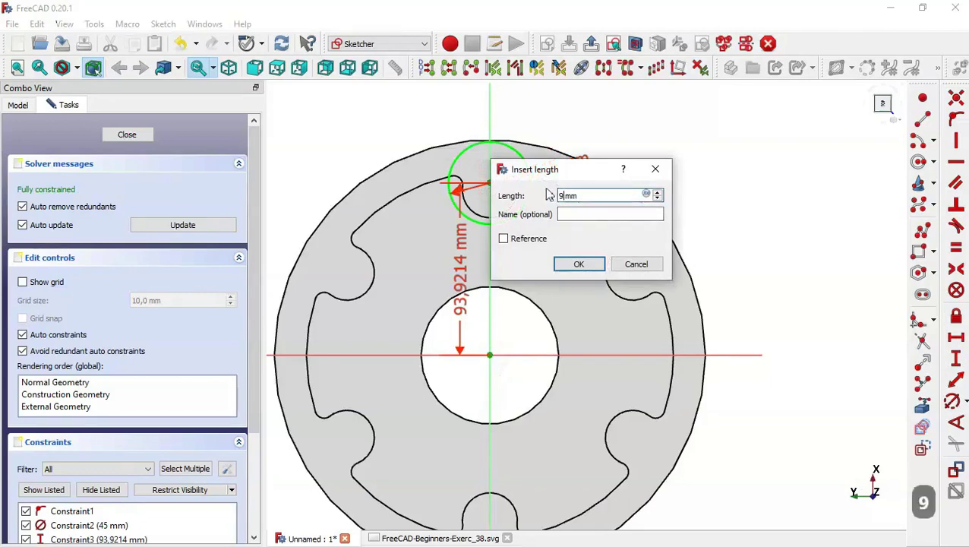
pyautogui.press('Return')
pyautogui.click(138, 133)
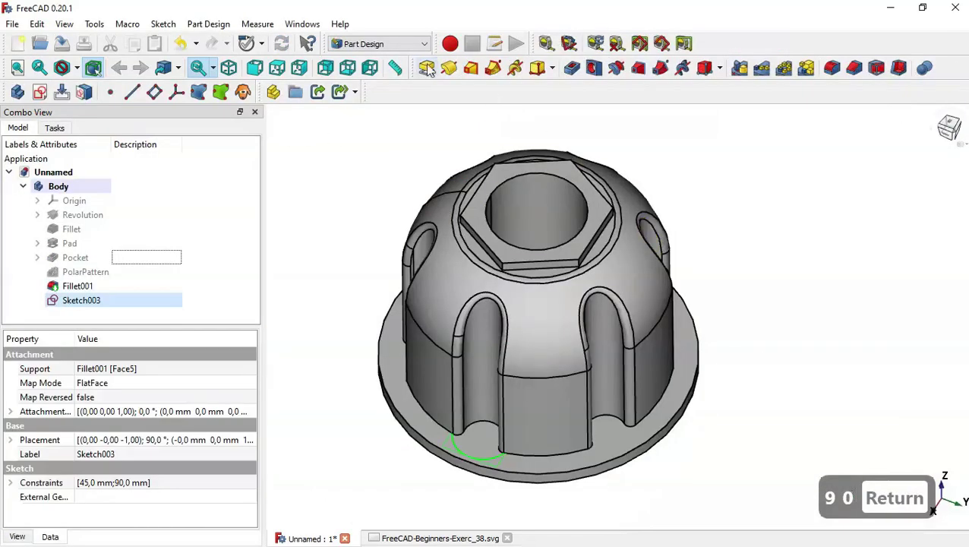
# Pad the ⌀45 mm circle sketch 25 mm, checking SECTION A-A on the drawing for the height.
pyautogui.click(426, 69)
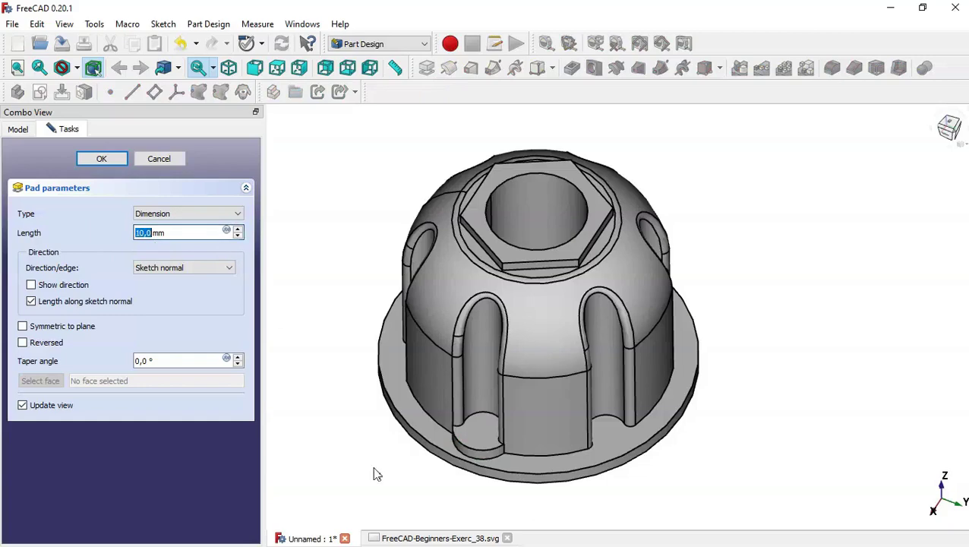
pyautogui.click(435, 538)
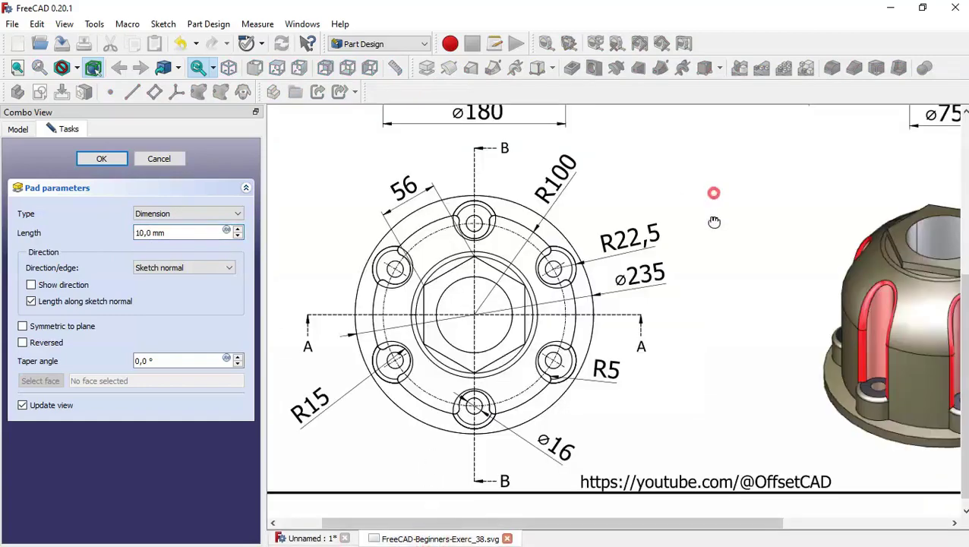
pyautogui.moveTo(713, 199); pyautogui.dragTo(754, 368)
pyautogui.moveTo(378, 213); pyautogui.dragTo(344, 269)
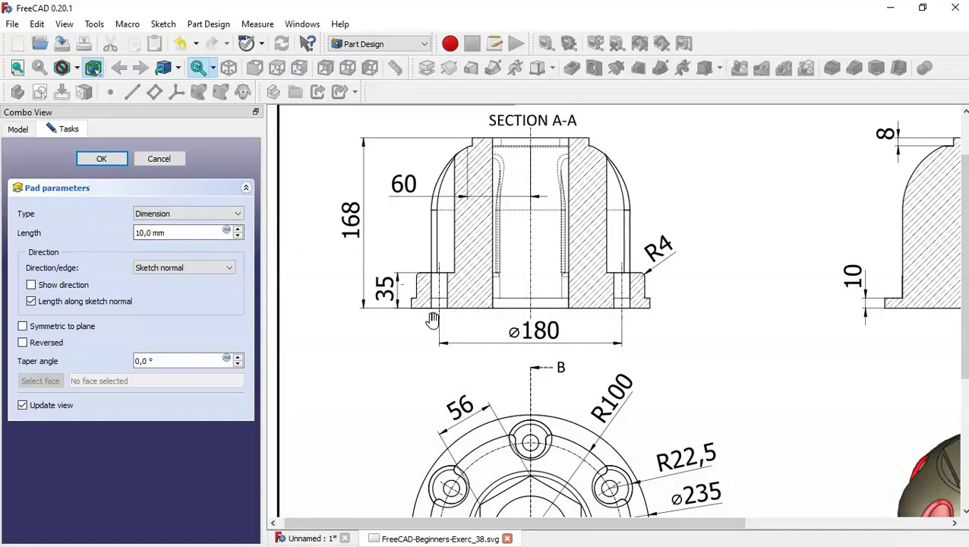
pyautogui.click(313, 537)
pyautogui.tripleClick(195, 228)
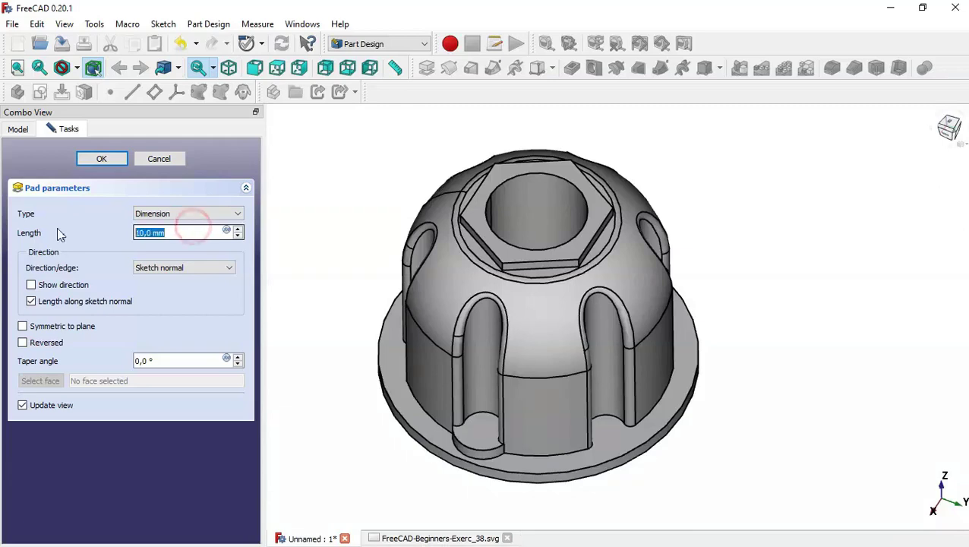
pyautogui.write('25')
pyautogui.click(102, 158)
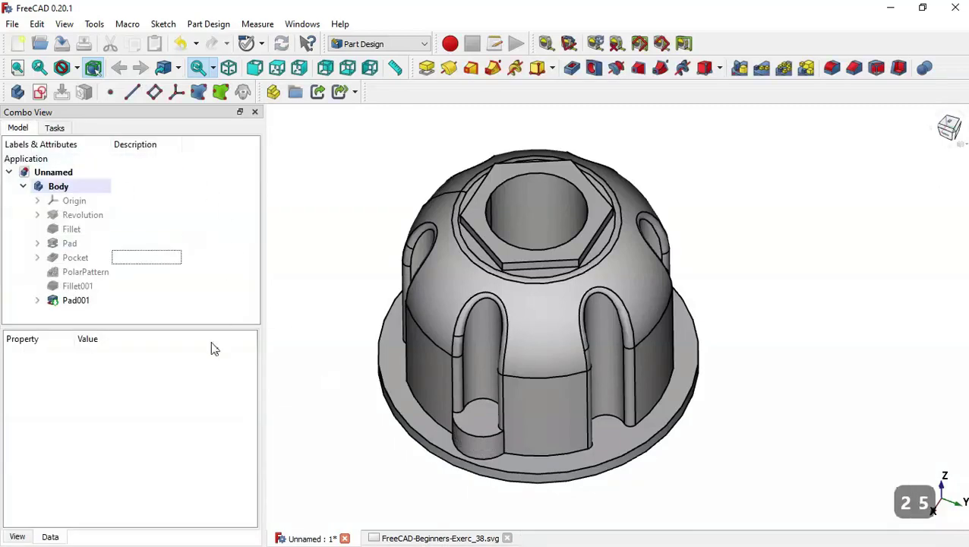
pyautogui.click(103, 301)
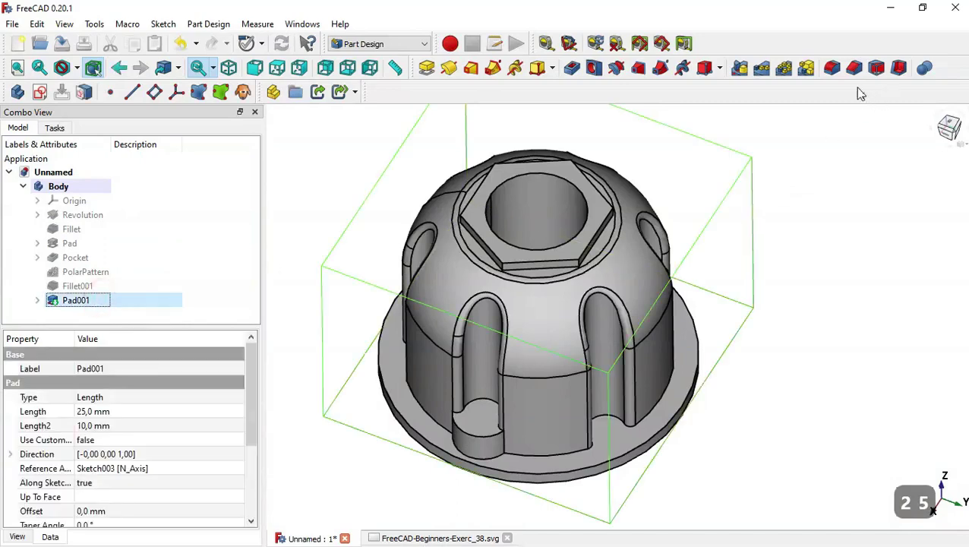
# Polar-pattern the Pad001 boss with 6 occurrences around the flange axis.
pyautogui.click(786, 69)
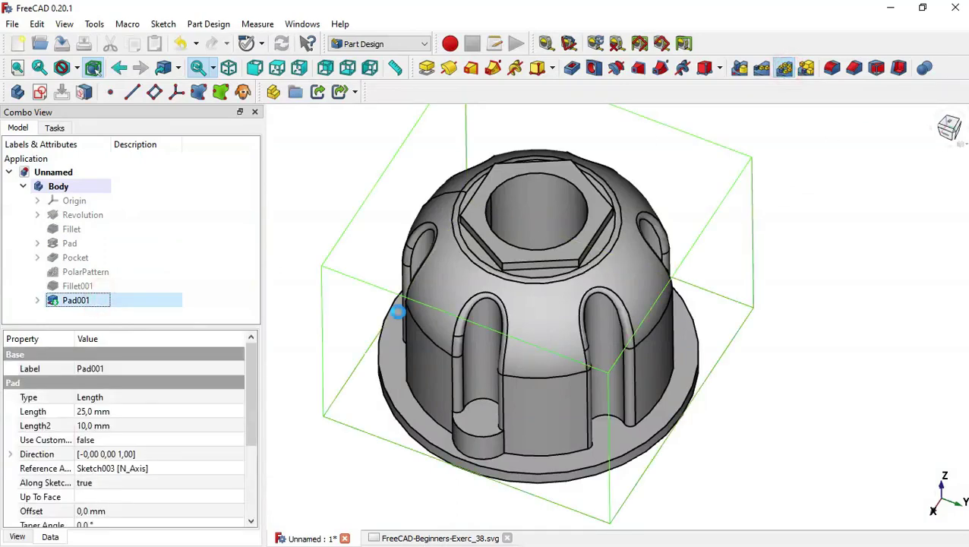
pyautogui.click(175, 507)
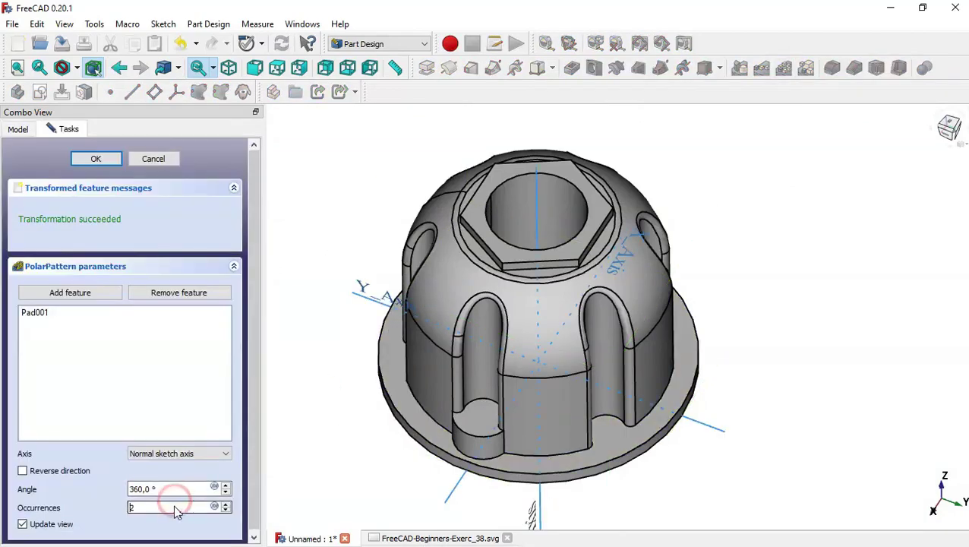
pyautogui.write('6')
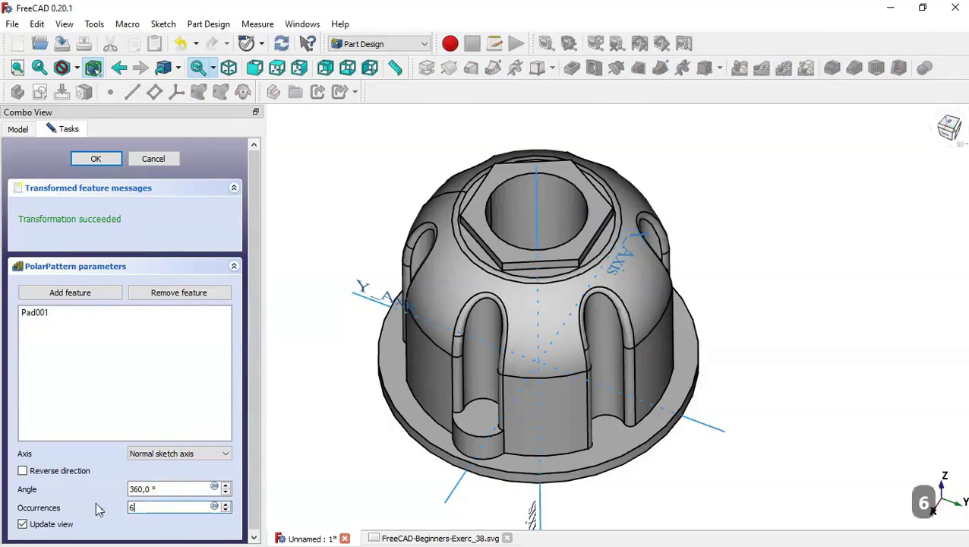
pyautogui.click(97, 158)
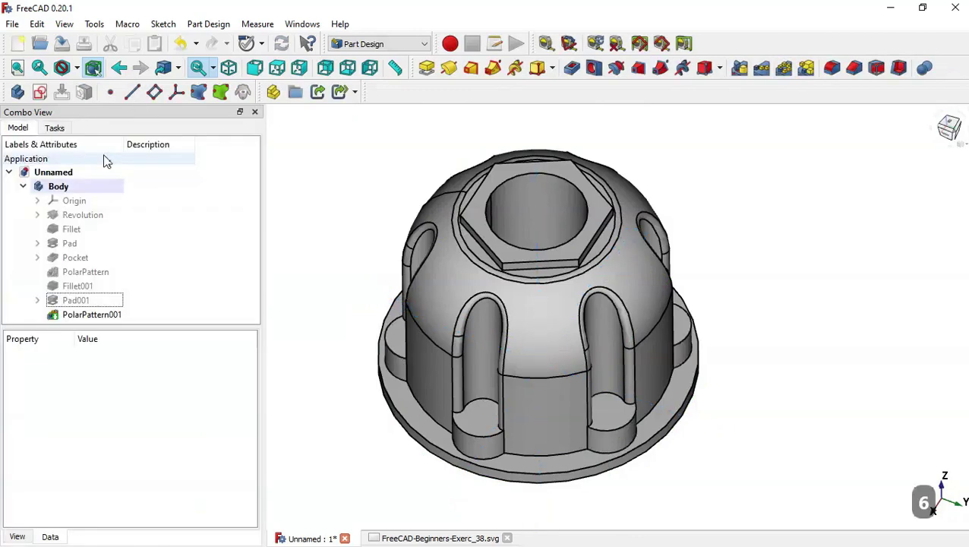
pyautogui.click(468, 432)
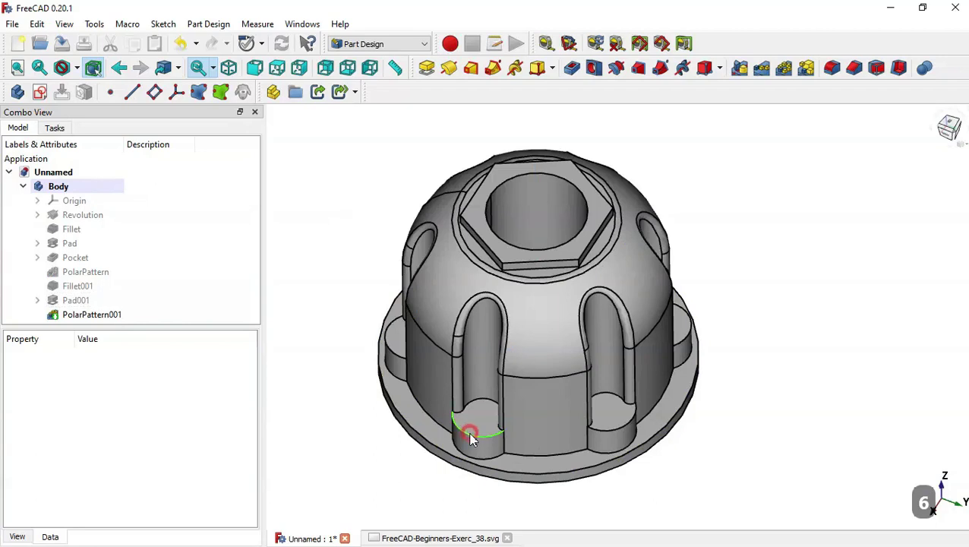
pyautogui.click(833, 69)
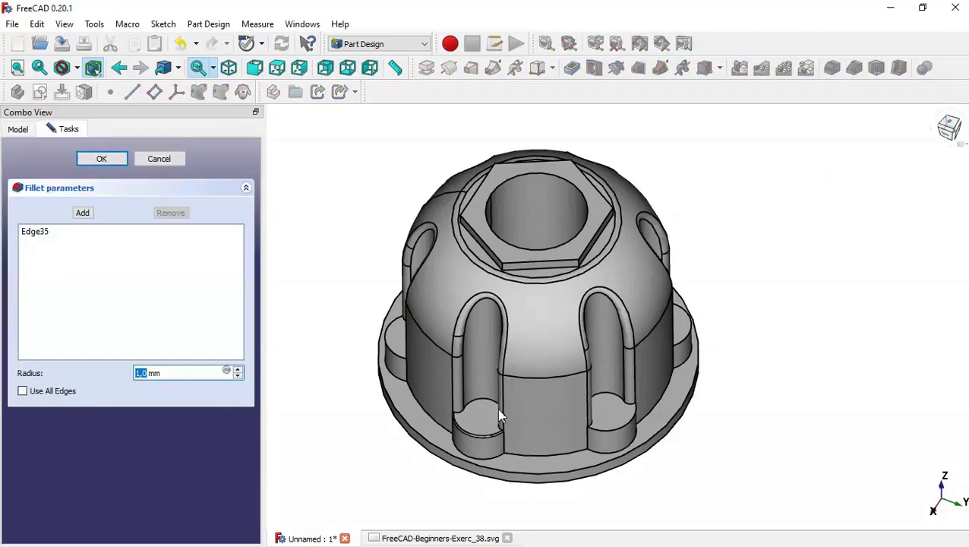
# Look up the R4 radius in the reference drawing and set the fillet radius to 4 mm.
pyautogui.click(420, 539)
pyautogui.moveTo(740, 368)
pyautogui.mouseDown()
pyautogui.moveTo(694, 204)
pyautogui.moveTo(694, 310)
pyautogui.mouseUp()
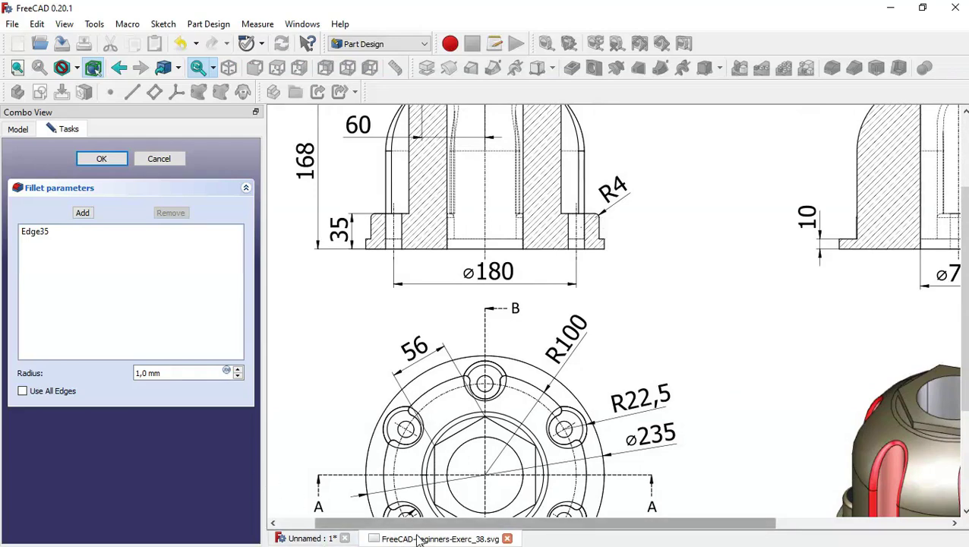
pyautogui.click(296, 538)
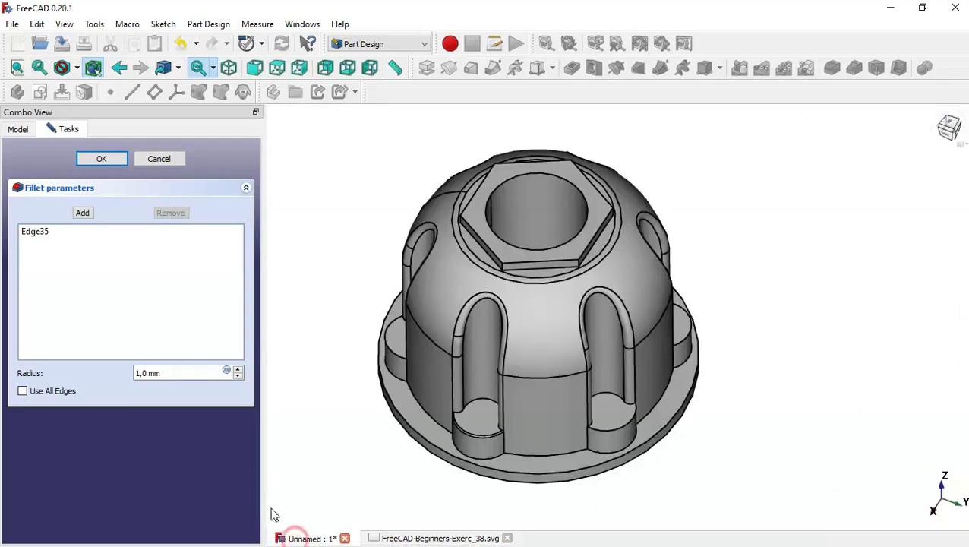
pyautogui.tripleClick(189, 373)
pyautogui.write('4')
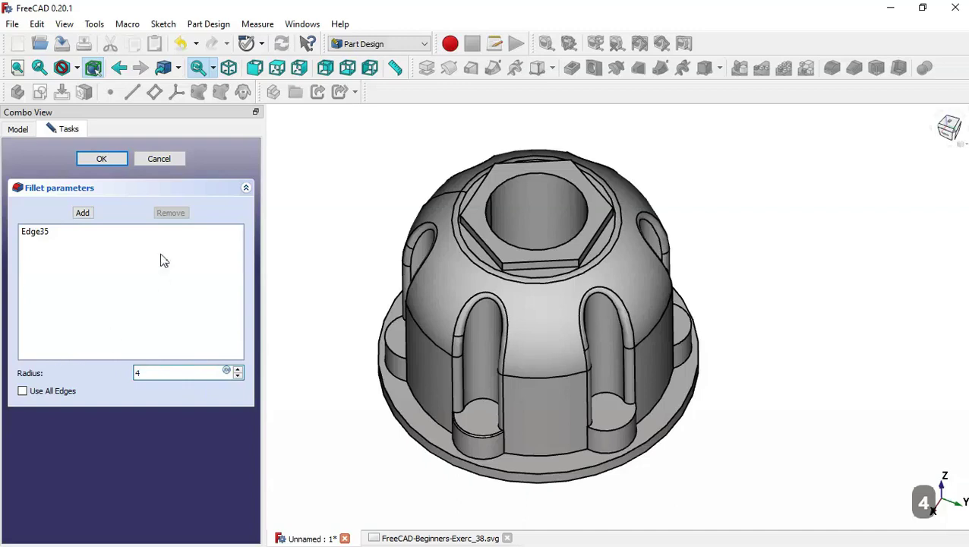
# Add the remaining boss base edges to the fillet and confirm the 4 mm fillet.
pyautogui.click(81, 213)
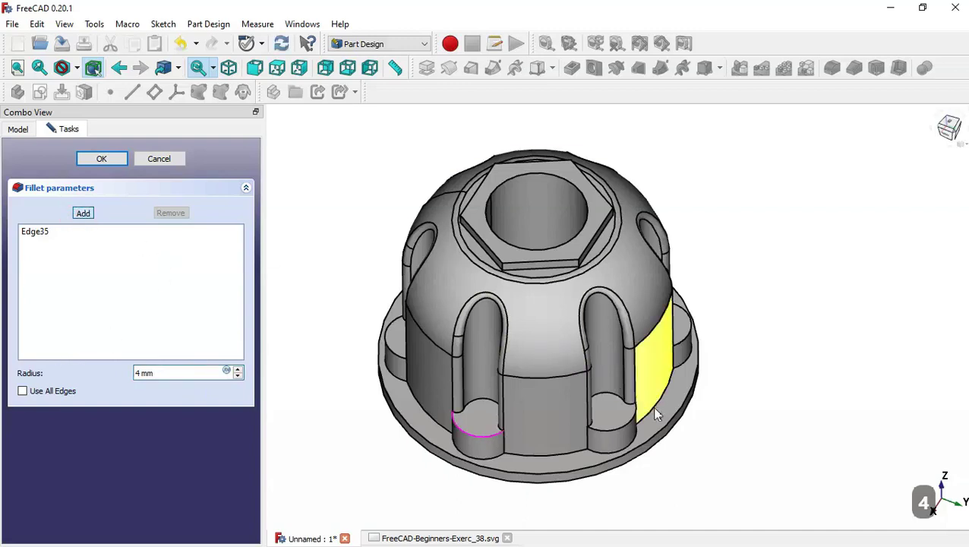
pyautogui.click(383, 347)
pyautogui.click(685, 344)
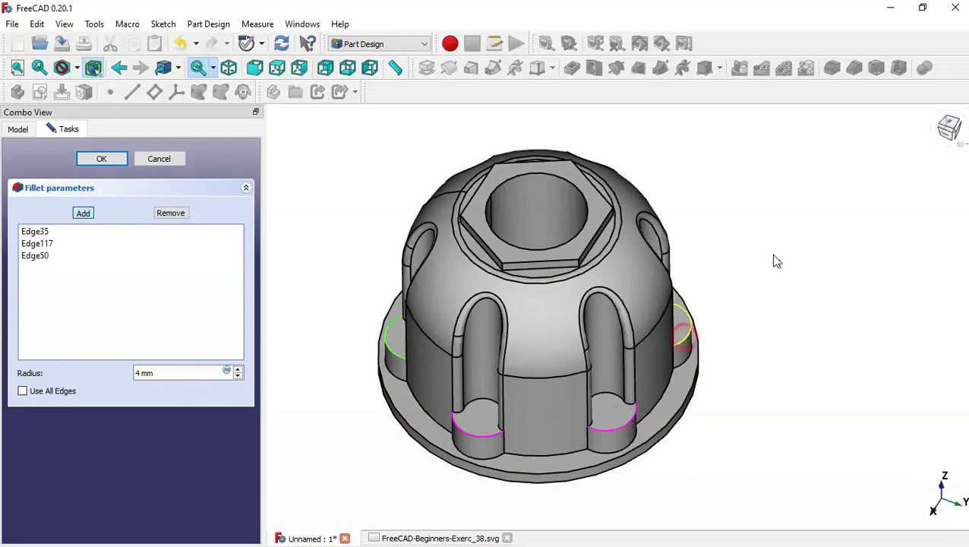
pyautogui.moveTo(820, 296); pyautogui.dragTo(711, 460, button='middle')
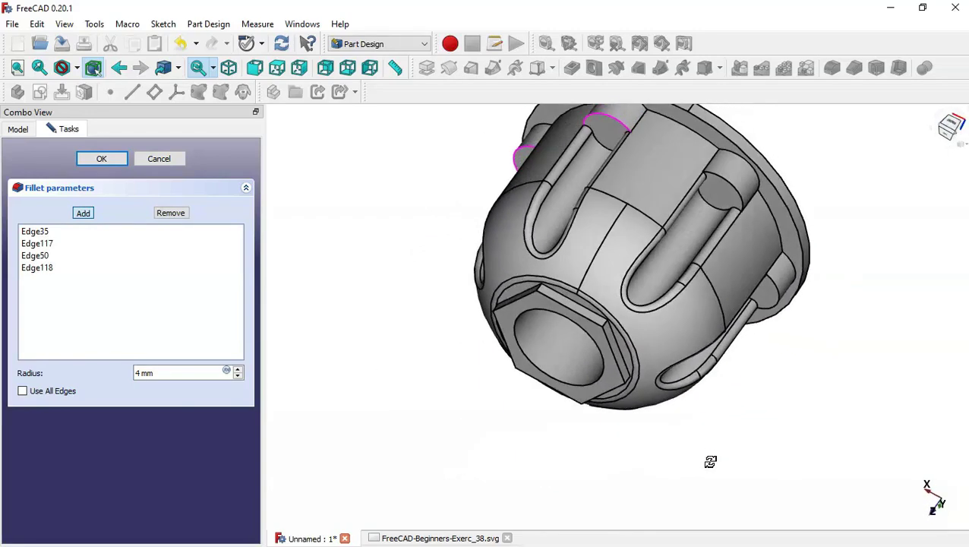
pyautogui.click(731, 185)
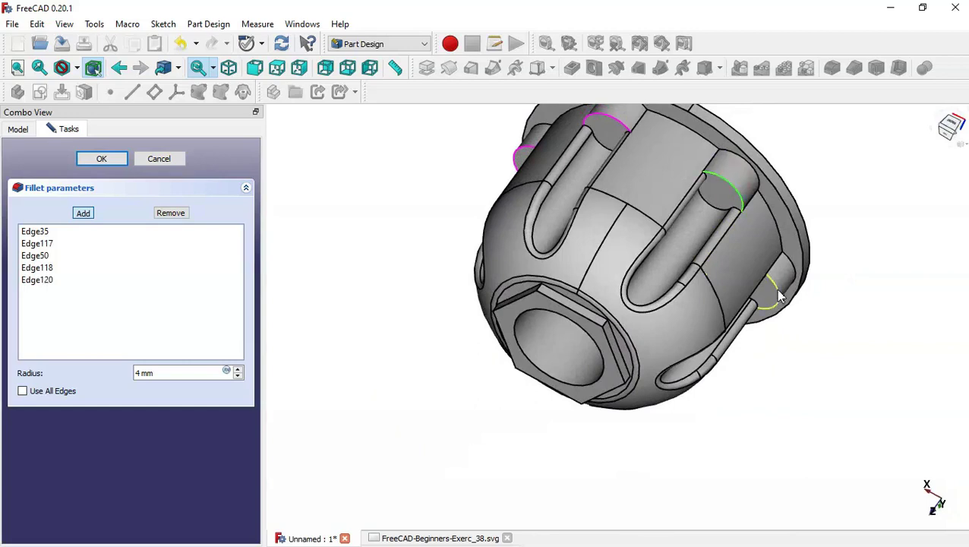
pyautogui.click(778, 293)
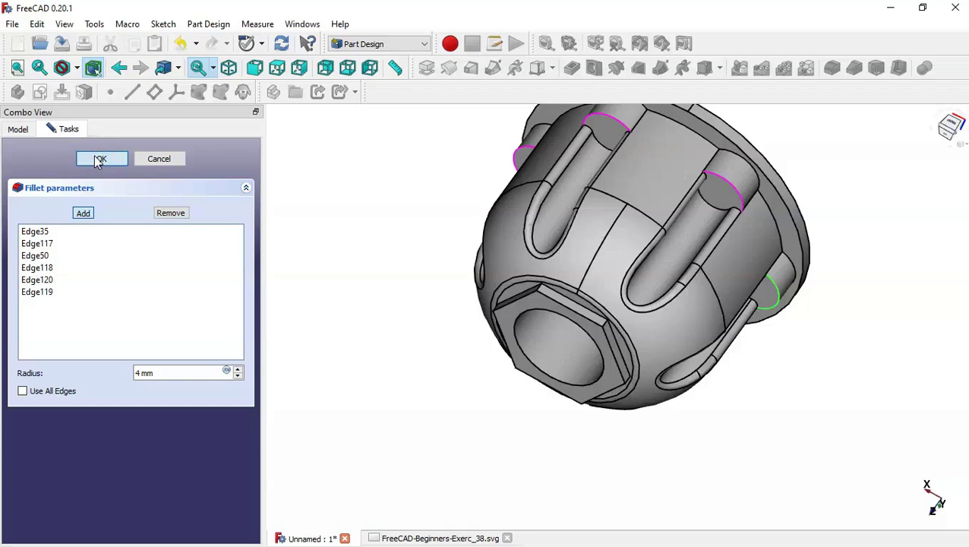
pyautogui.click(100, 159)
pyautogui.press('Home')
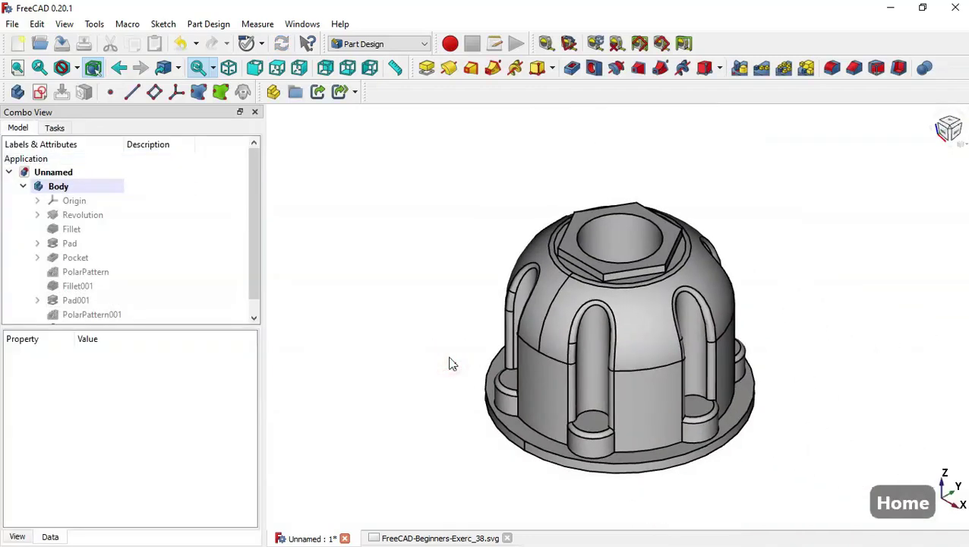
# Check the drawing's flange plan view for the ⌀16 holes and R15 radius, then return to the 3D cap.
pyautogui.moveTo(233, 325); pyautogui.dragTo(246, 434)
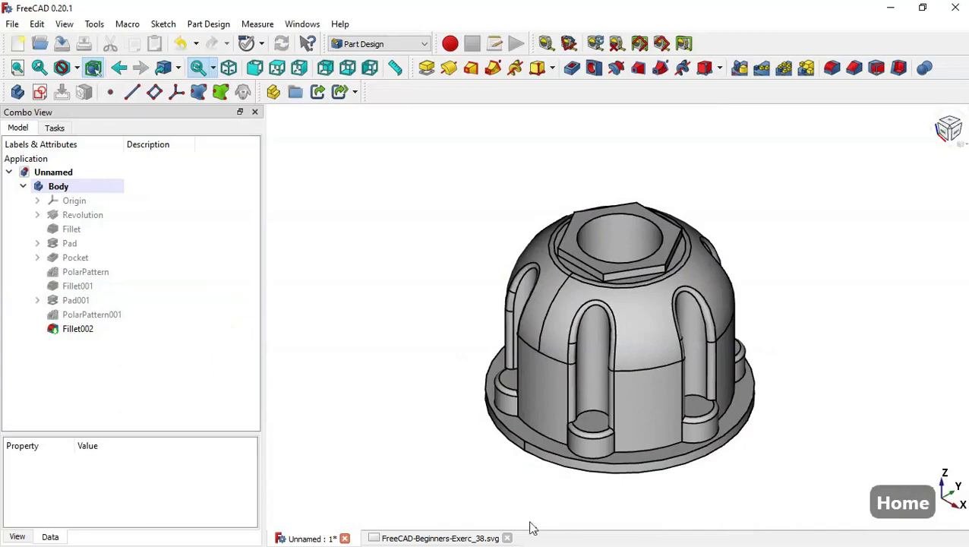
pyautogui.click(597, 426)
pyautogui.click(386, 538)
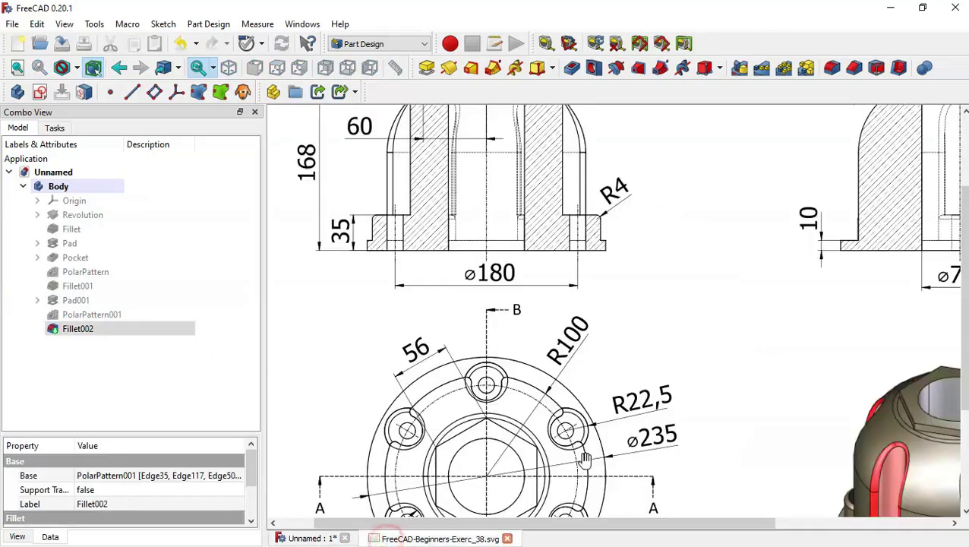
pyautogui.scroll(-3, 706, 432)
pyautogui.hscroll(2, 706, 432)
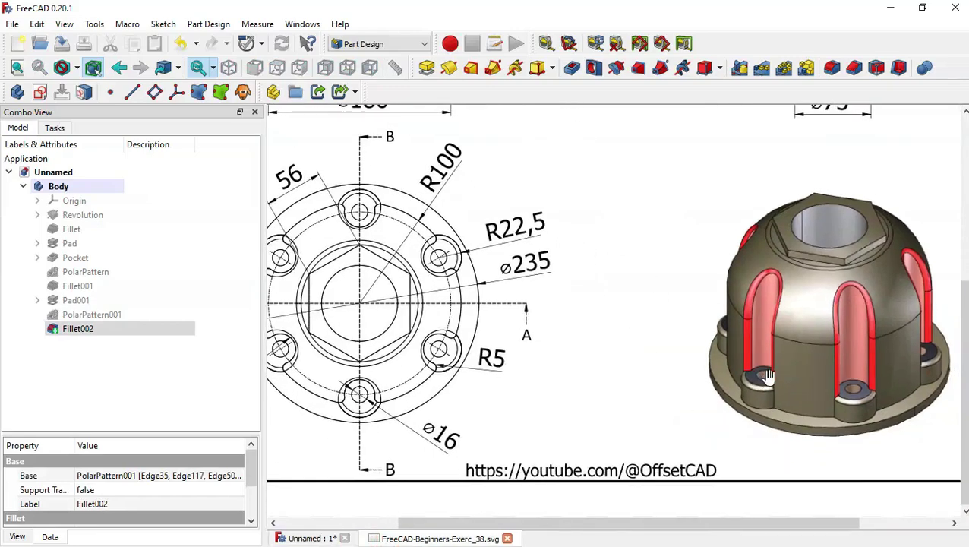
pyautogui.moveTo(608, 348); pyautogui.dragTo(717, 385)
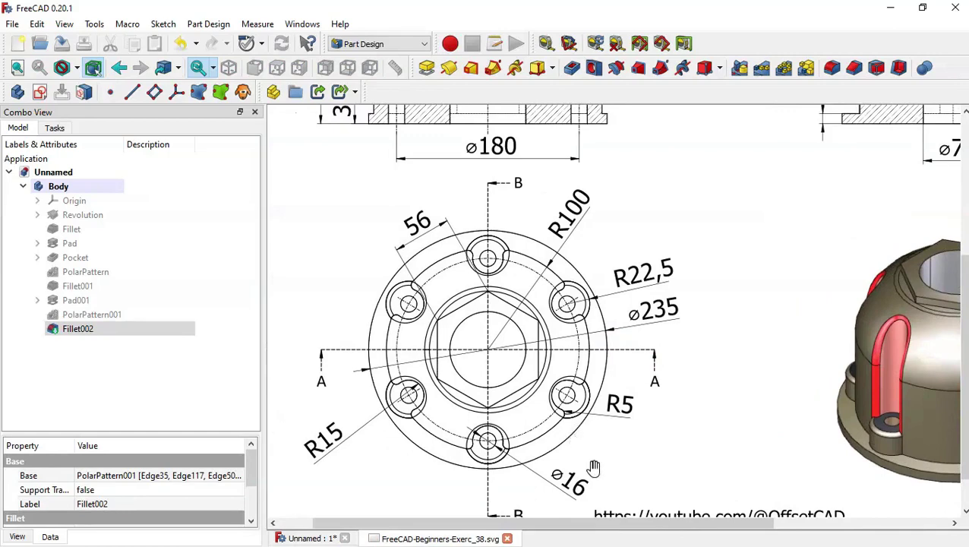
pyautogui.scroll(-1, 631, 457)
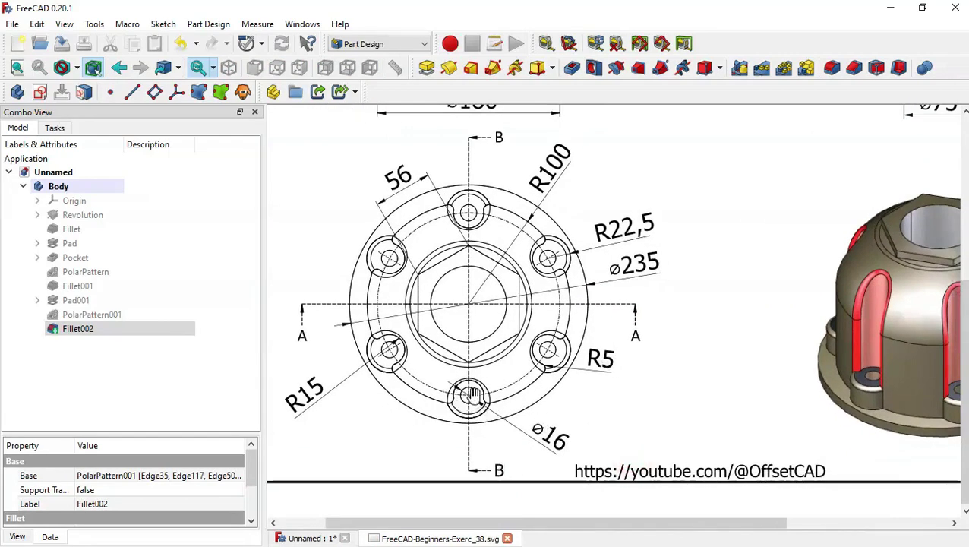
pyautogui.click(311, 538)
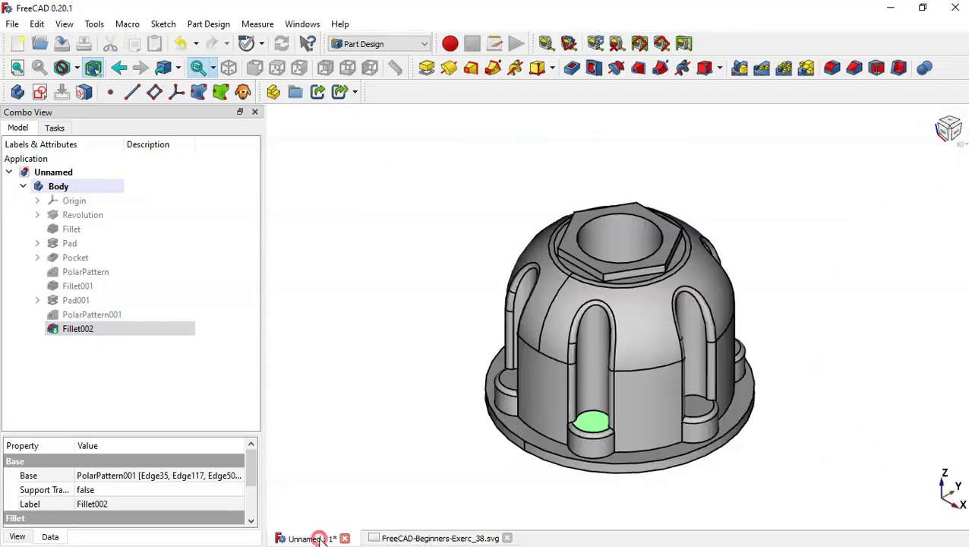
# Select the top face of a flange boss and create a new sketch on it.
pyautogui.click(590, 427)
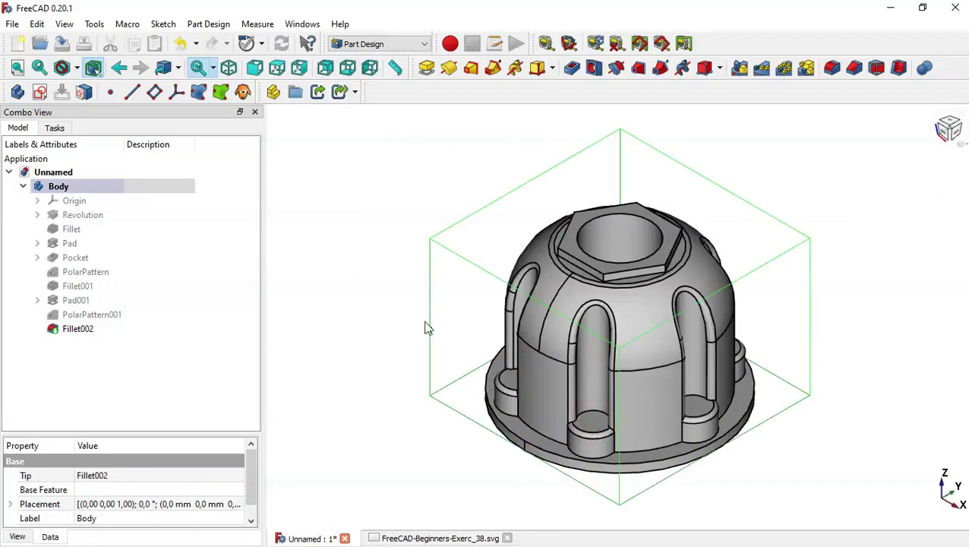
pyautogui.click(589, 421)
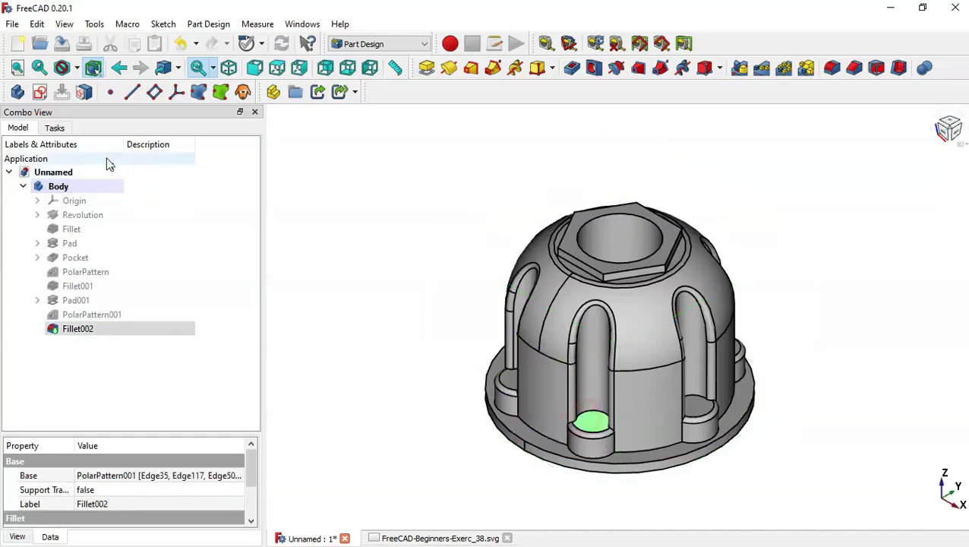
pyautogui.click(40, 92)
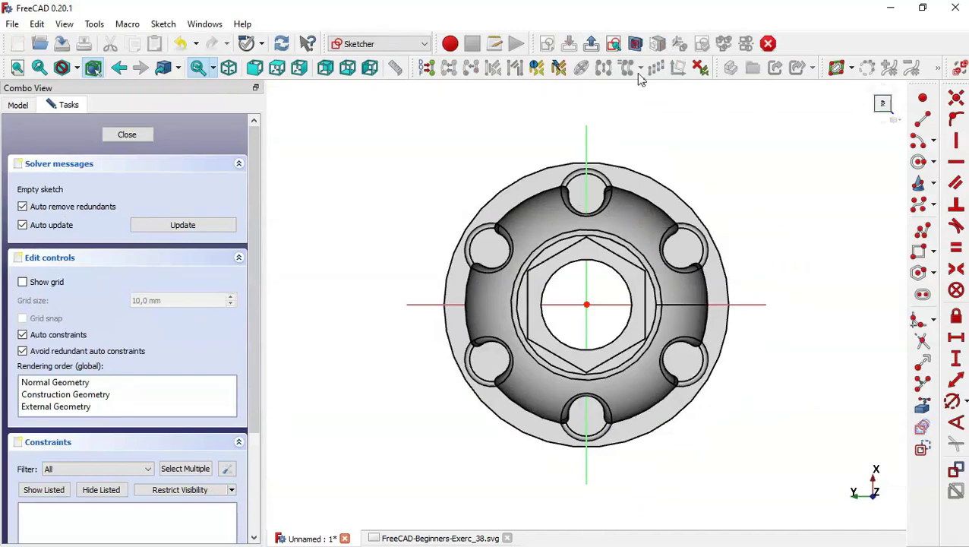
# With the section view on, draw a circle on the vertical axis with a 16 mm diameter.
pyautogui.click(637, 44)
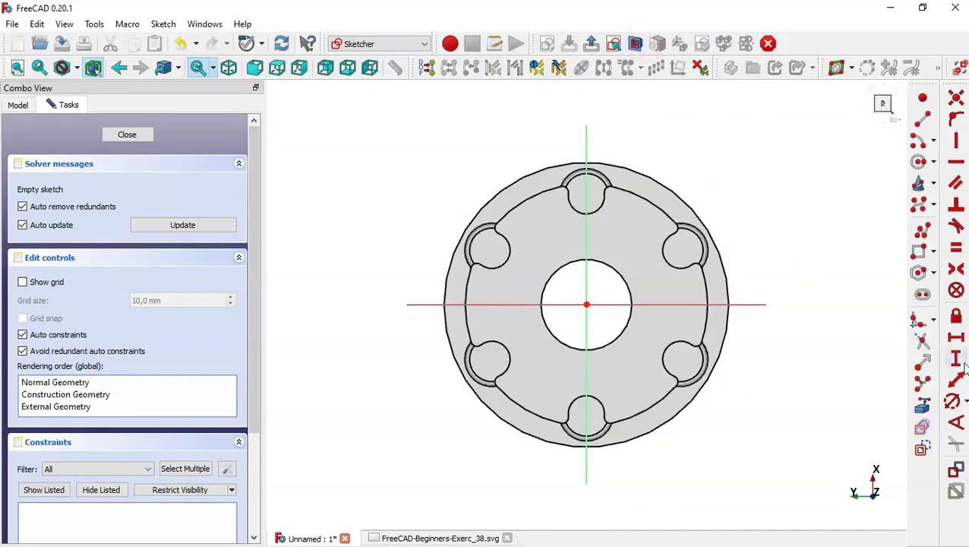
pyautogui.click(916, 162)
pyautogui.click(586, 190)
pyautogui.click(621, 215)
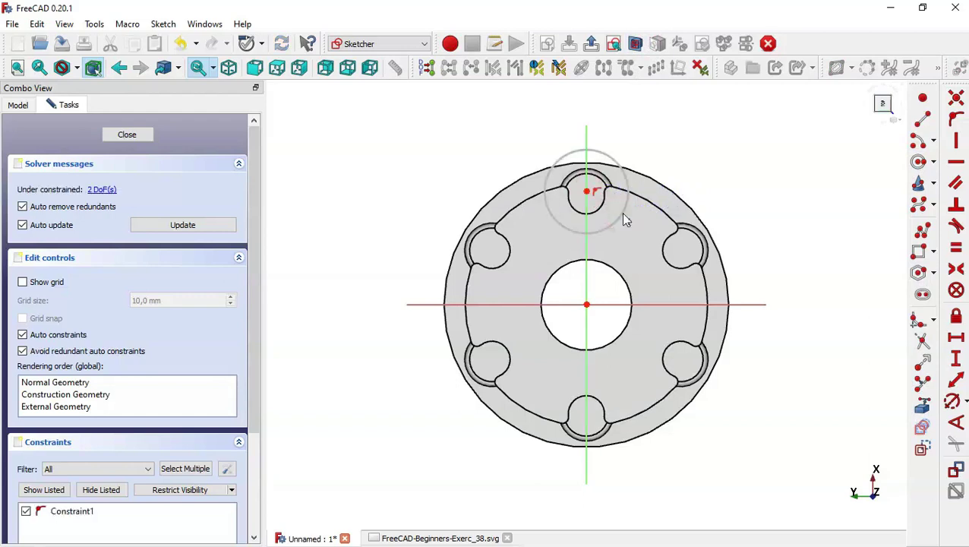
pyautogui.click(954, 420)
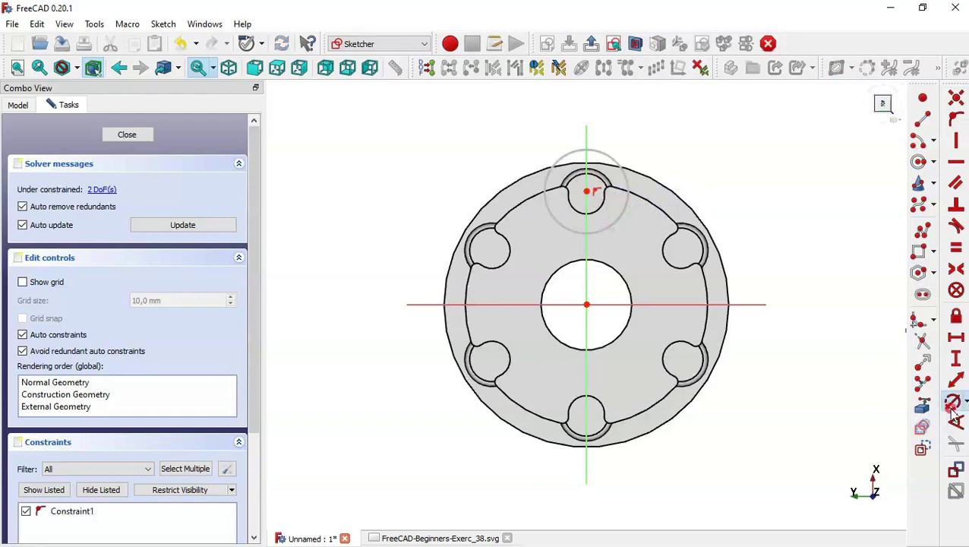
pyautogui.click(623, 192)
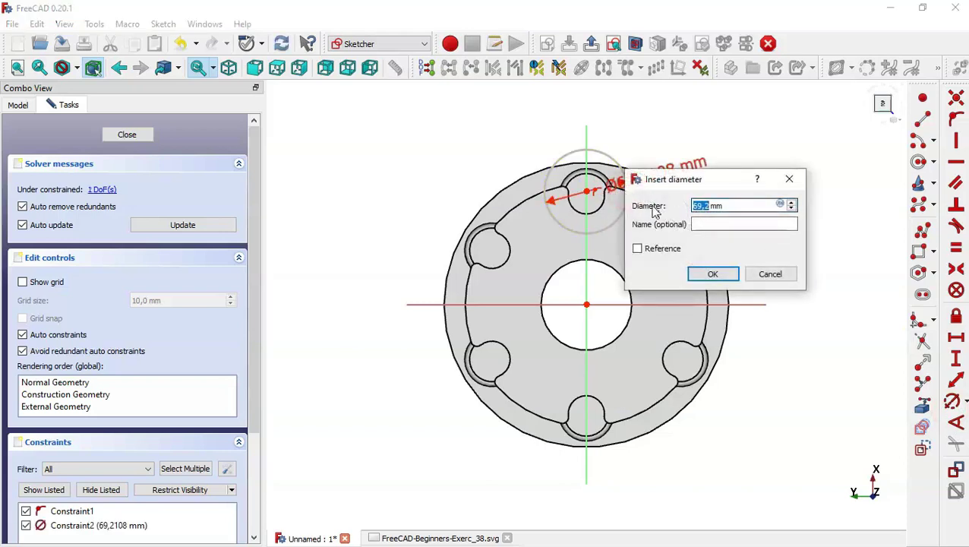
pyautogui.write('16')
pyautogui.press('Return')
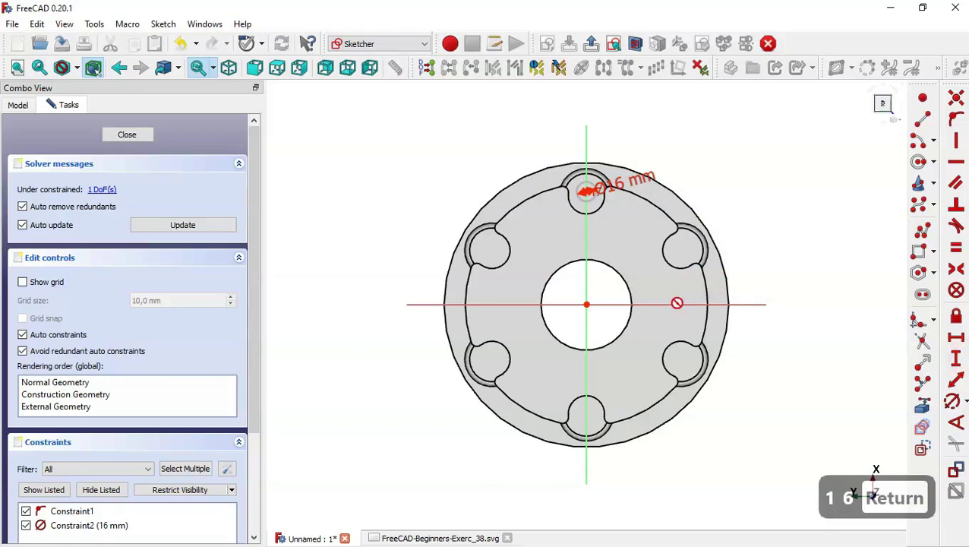
# Constrain the circle centre 90 mm vertically from the origin and close the sketch.
pyautogui.click(956, 357)
pyautogui.click(585, 303)
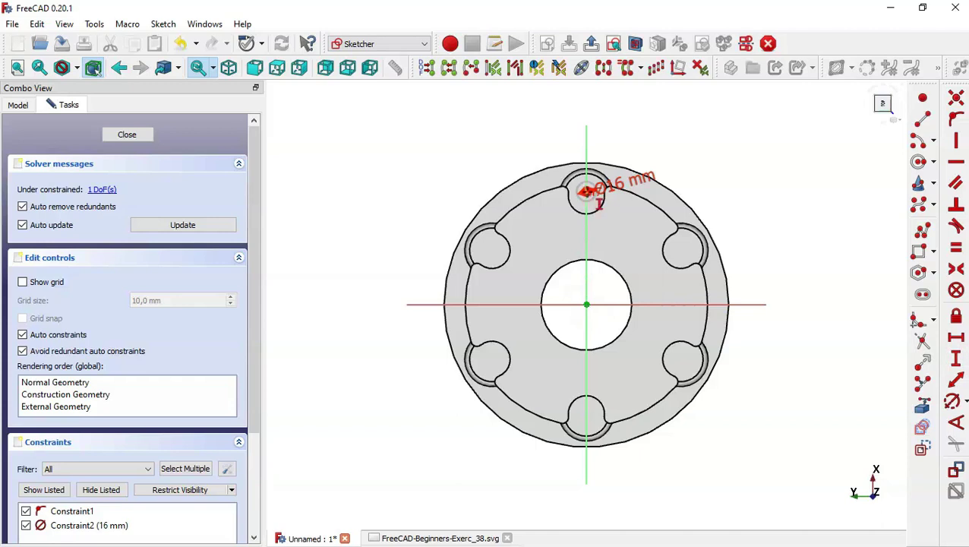
pyautogui.click(586, 191)
pyautogui.write('90')
pyautogui.press('Return')
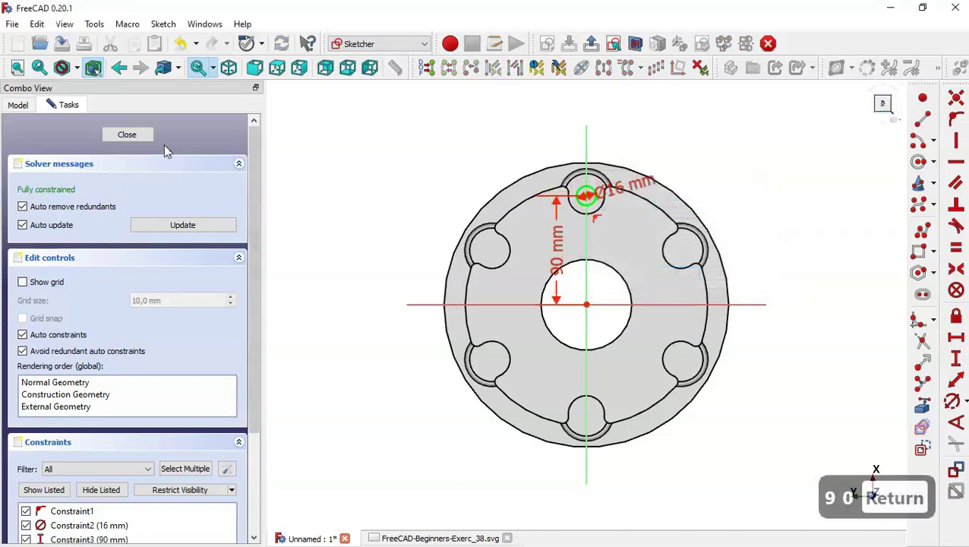
pyautogui.click(147, 138)
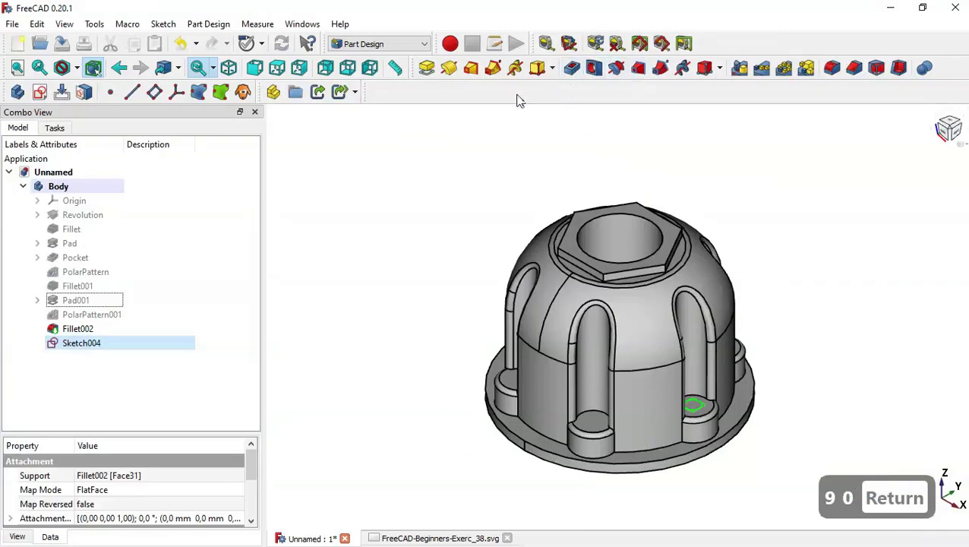
# Pocket Sketch004 with the Through all type to cut the ⌀16 hole through the boss.
pyautogui.click(571, 65)
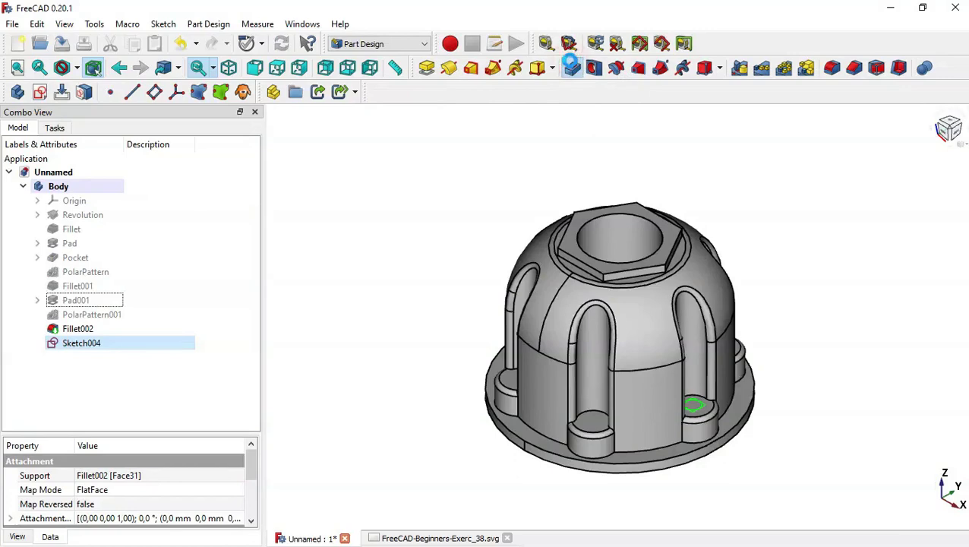
pyautogui.click(189, 215)
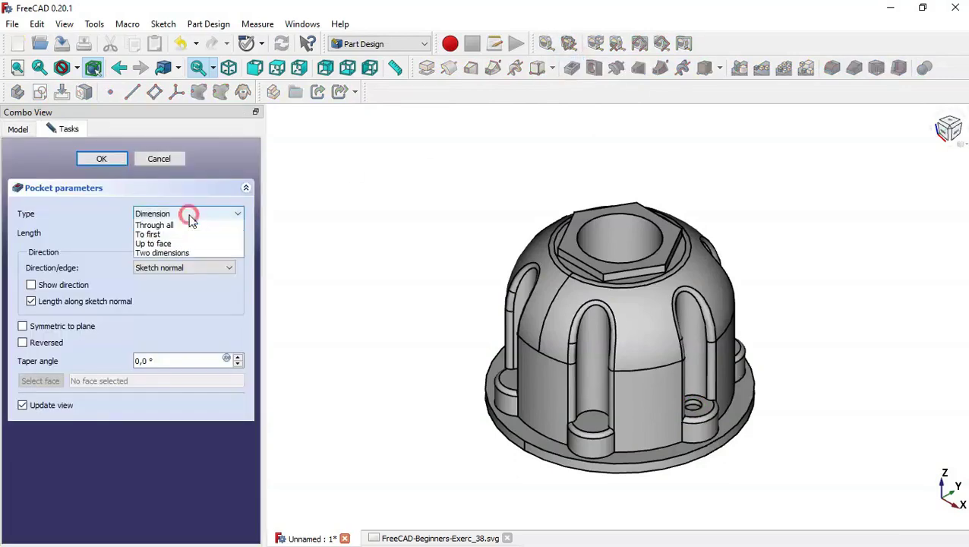
pyautogui.click(193, 234)
pyautogui.moveTo(377, 405); pyautogui.dragTo(500, 305)
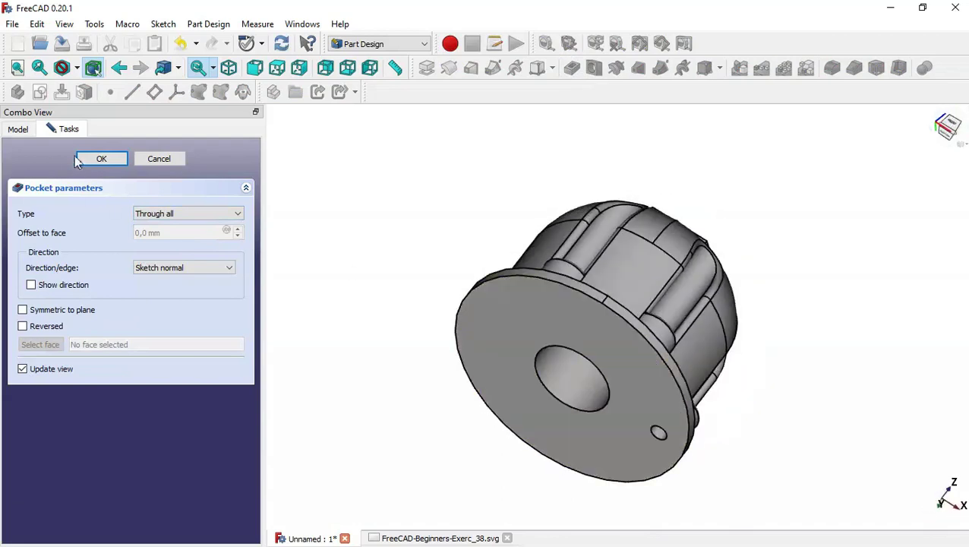
pyautogui.click(91, 163)
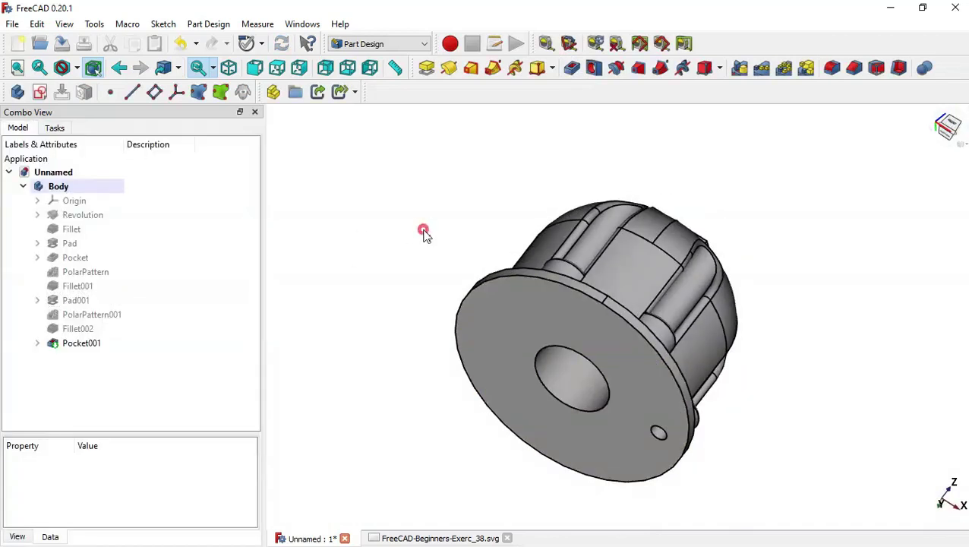
pyautogui.press('Home')
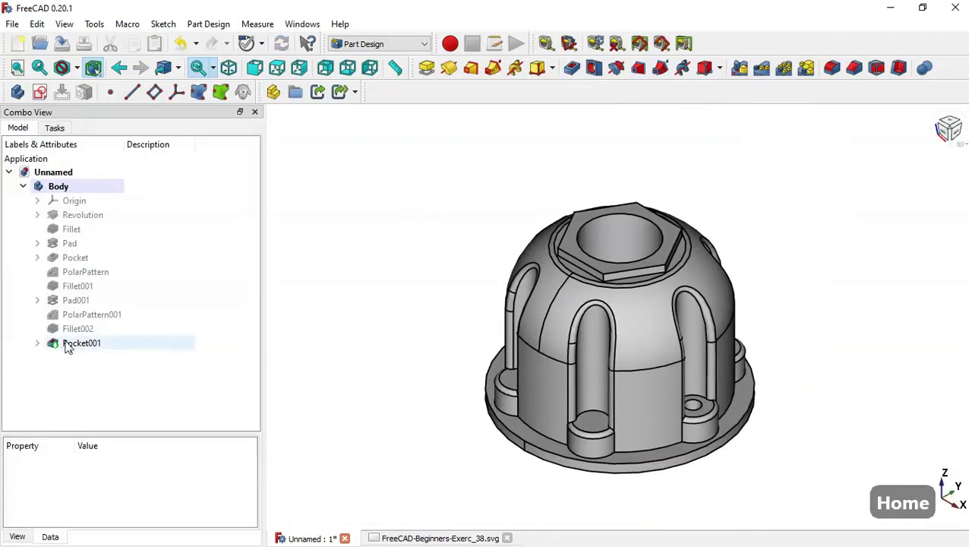
pyautogui.click(96, 345)
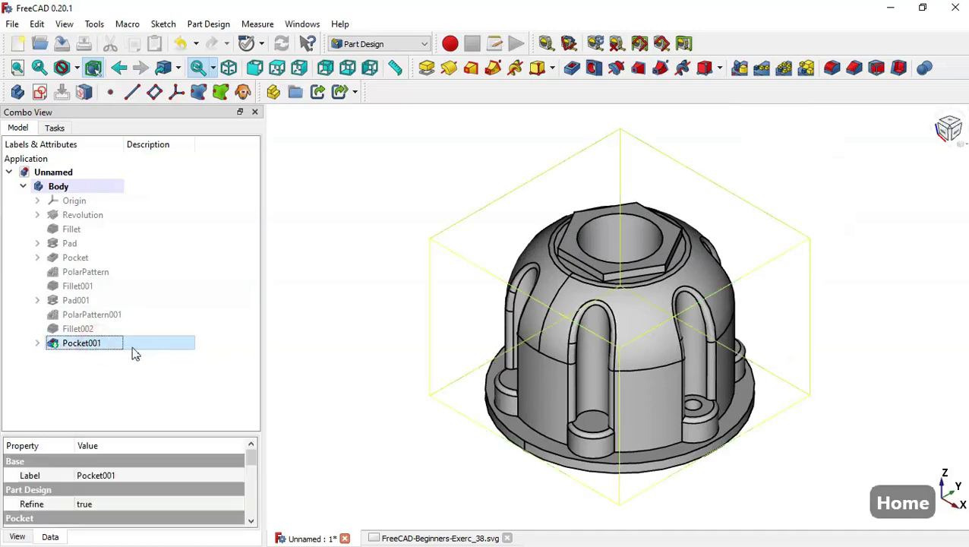
# Polar-pattern Pocket001 with 6 occurrences and compare the flange holes with the reference drawing.
pyautogui.click(785, 67)
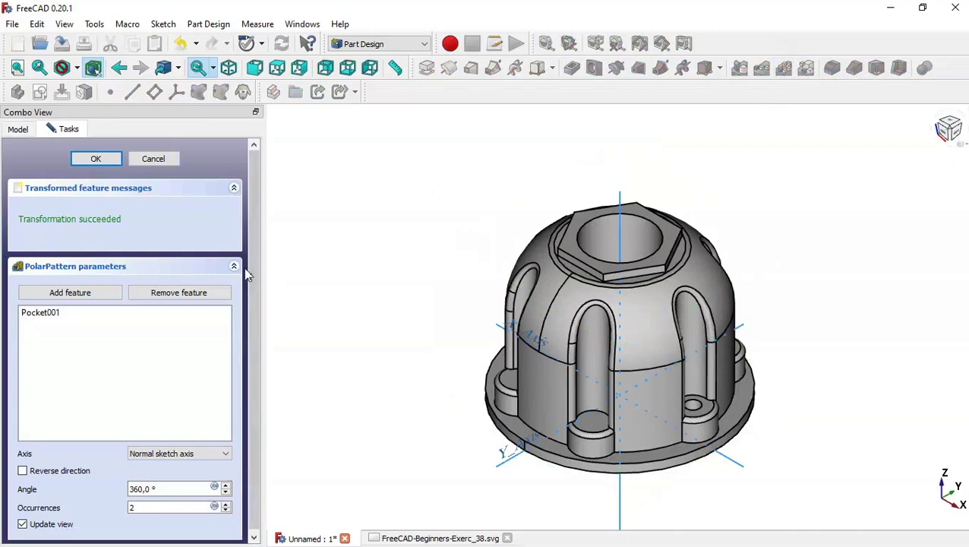
pyautogui.moveTo(169, 505); pyautogui.dragTo(68, 508)
pyautogui.write('6')
pyautogui.click(93, 160)
pyautogui.moveTo(881, 271); pyautogui.dragTo(490, 285, button='middle')
pyautogui.moveTo(788, 385); pyautogui.dragTo(877, 396, button='middle')
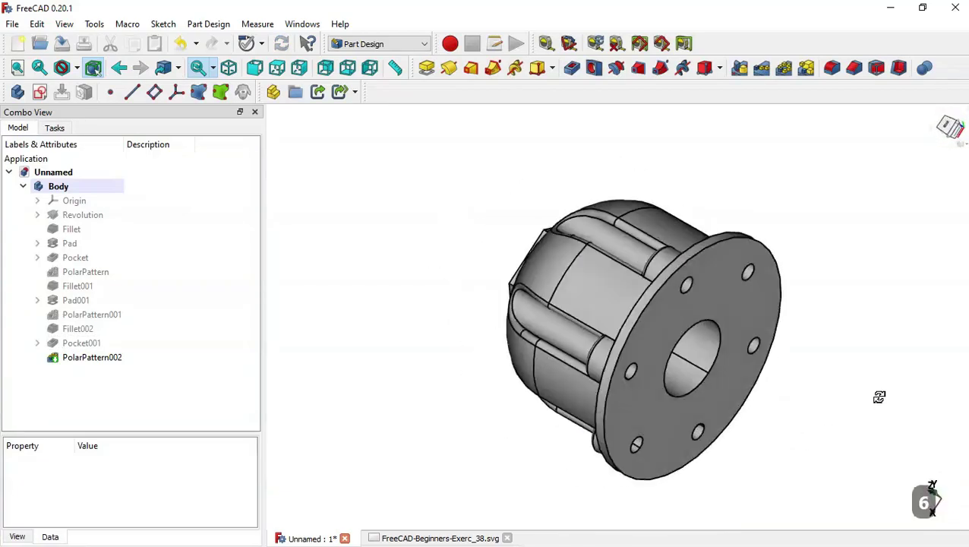
pyautogui.click(416, 539)
pyautogui.scroll(-2, 412, 389)
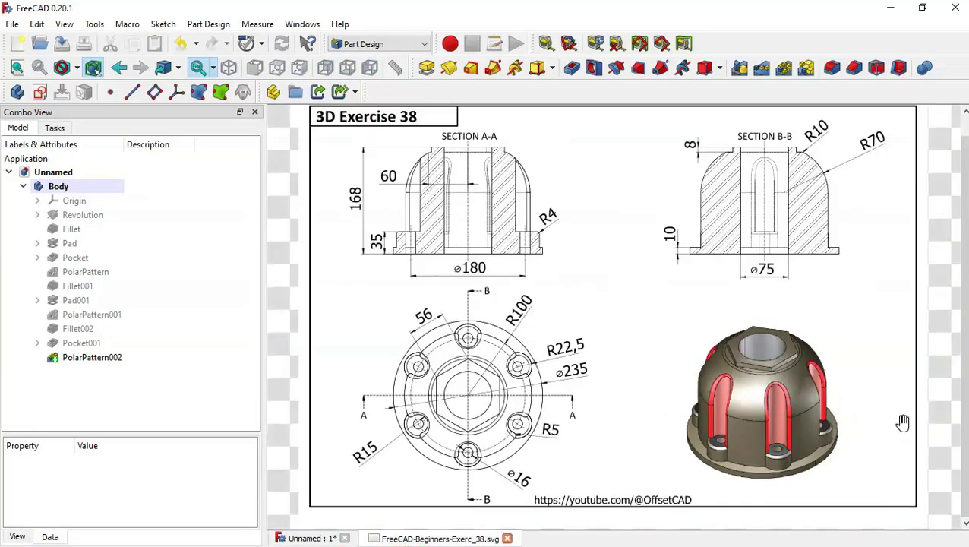
pyautogui.moveTo(763, 314); pyautogui.dragTo(763, 323)
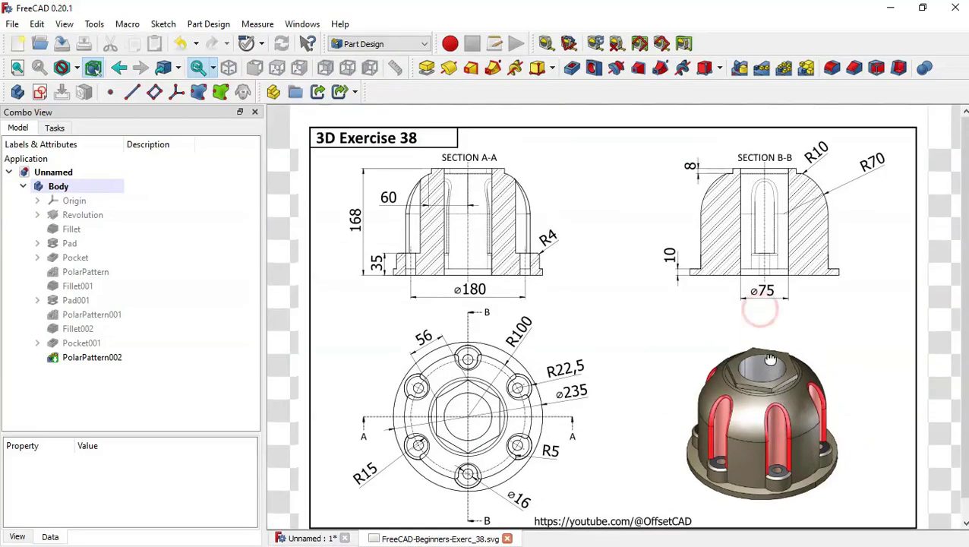
pyautogui.click(289, 540)
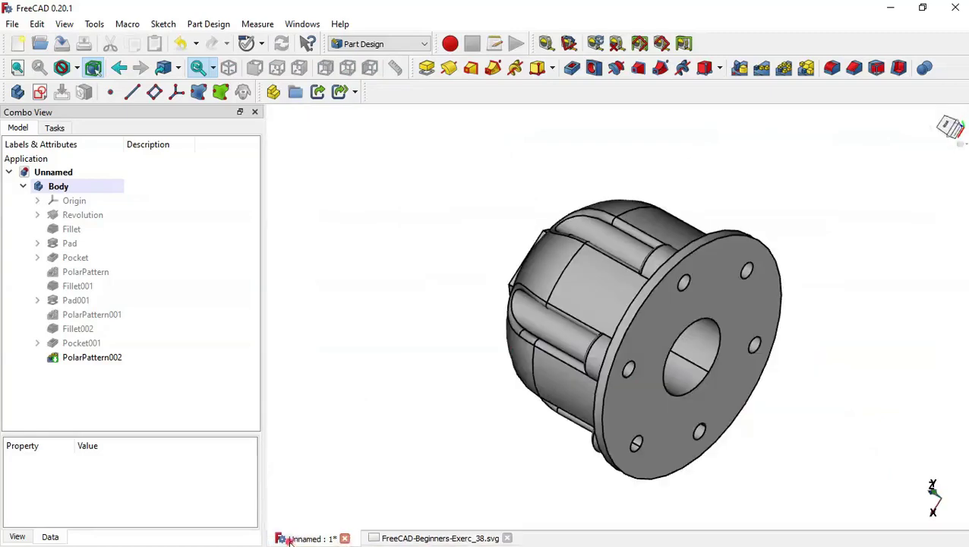
pyautogui.press('Home')
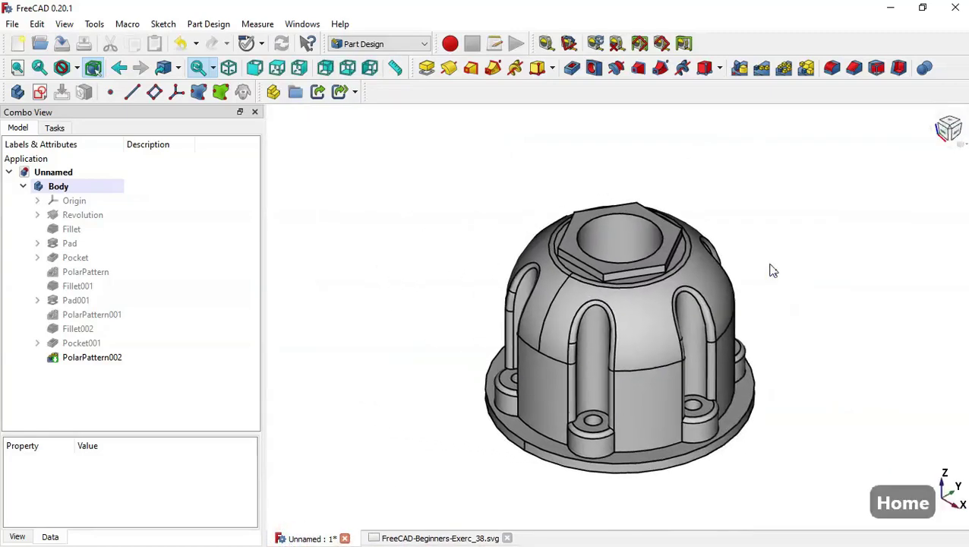
pyautogui.moveTo(867, 342); pyautogui.dragTo(794, 401, button='middle')
pyautogui.moveTo(708, 491); pyautogui.dragTo(585, 416, button='middle')
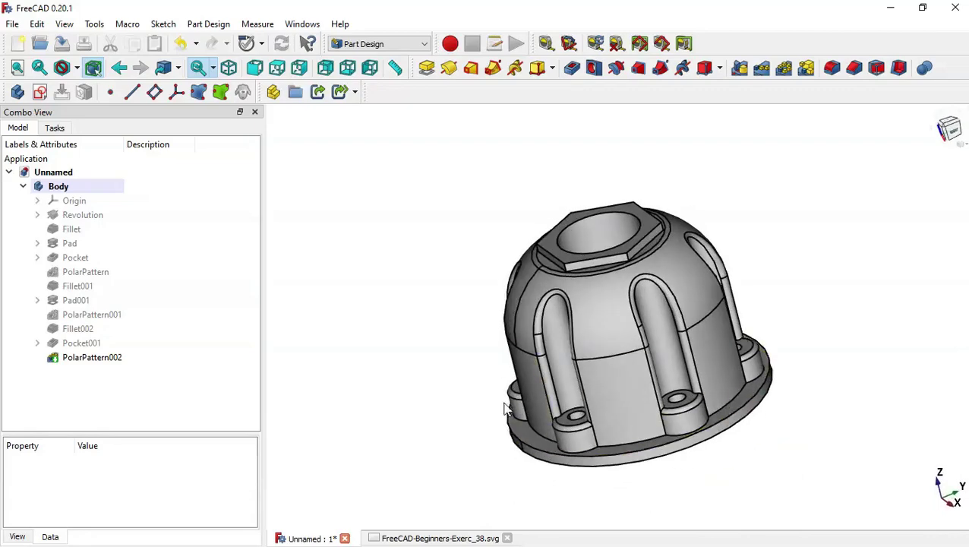
pyautogui.moveTo(446, 396); pyautogui.dragTo(649, 293, button='middle')
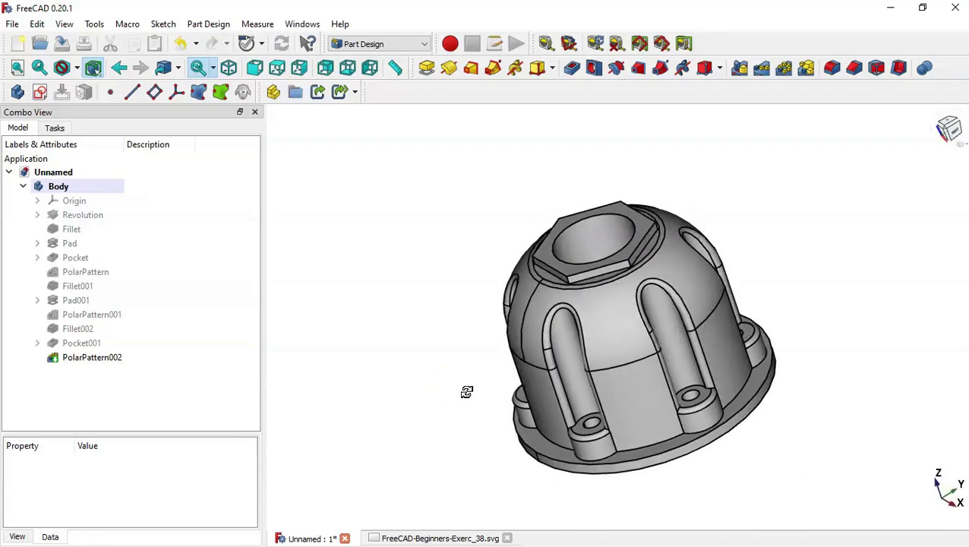